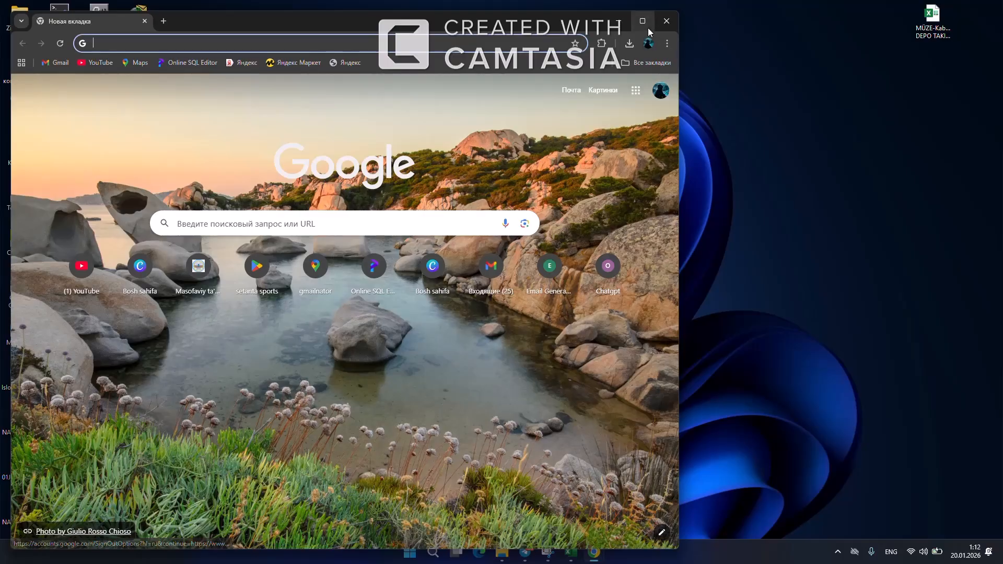
Search the web for "cisco packet tracer download" and open the Fileion download page for Cisco Packet Tracer 9.0.0 for Windows.
left_click(642, 20)
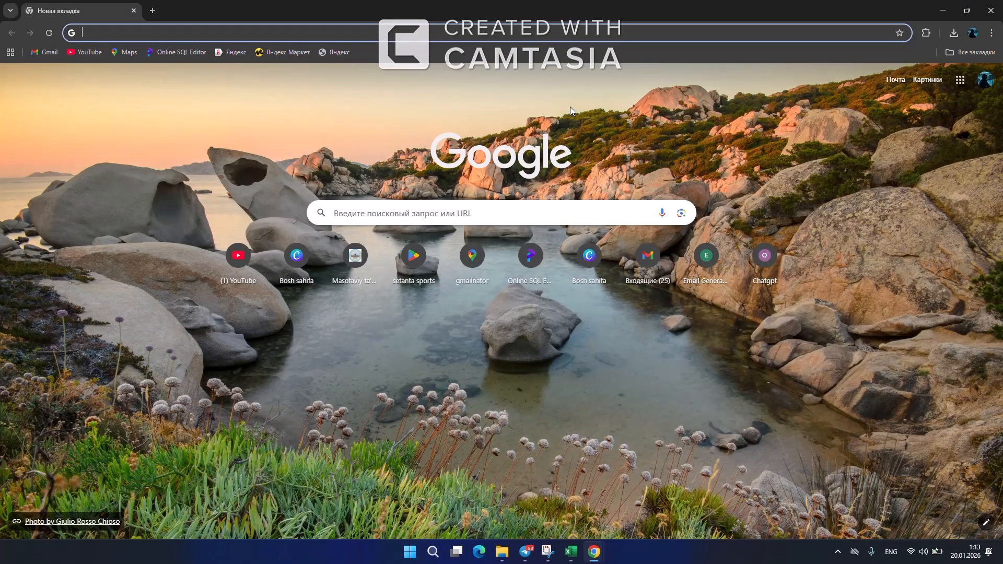
type("cisco")
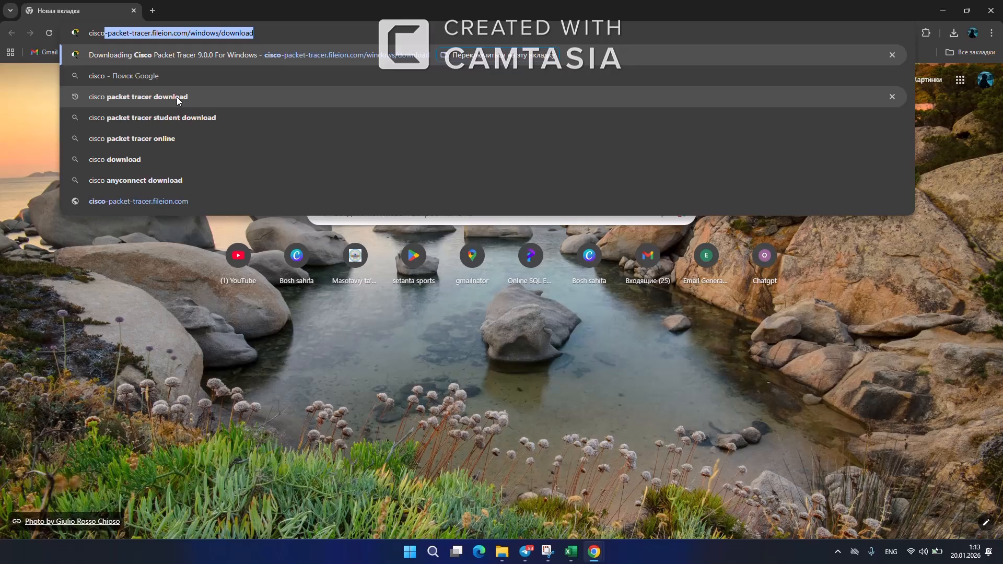
left_click(176, 97)
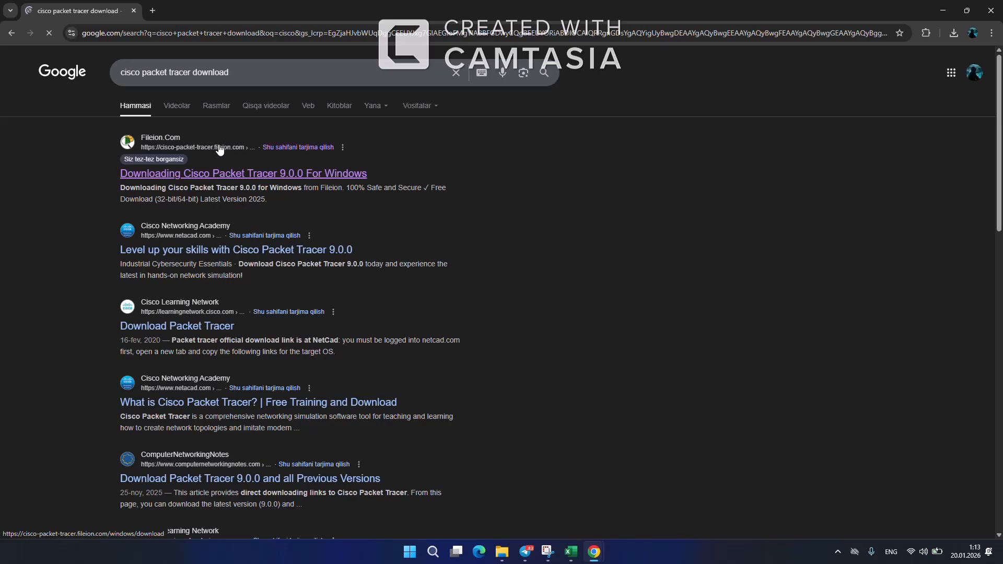
left_click(208, 179)
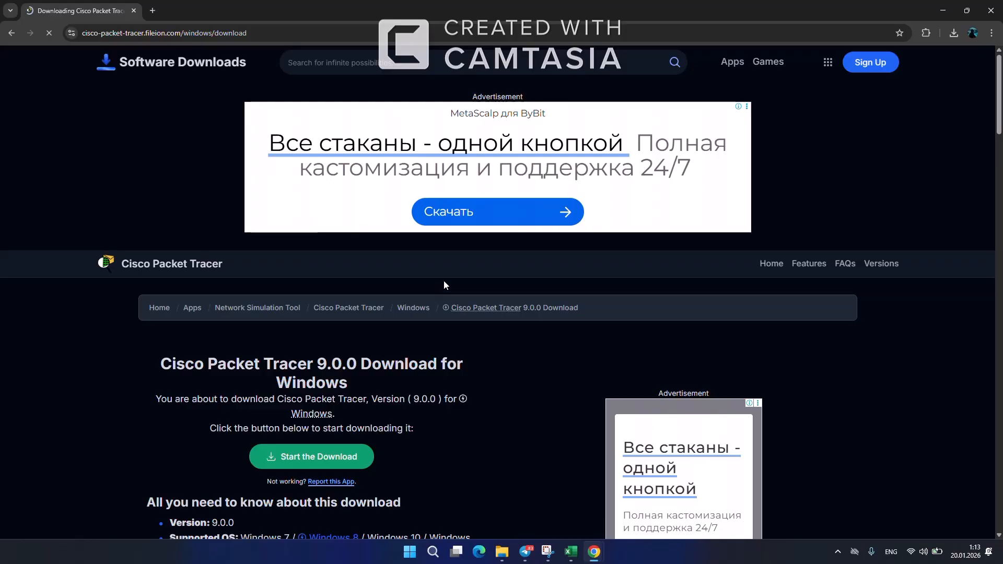
scroll(444, 282, "down", 2)
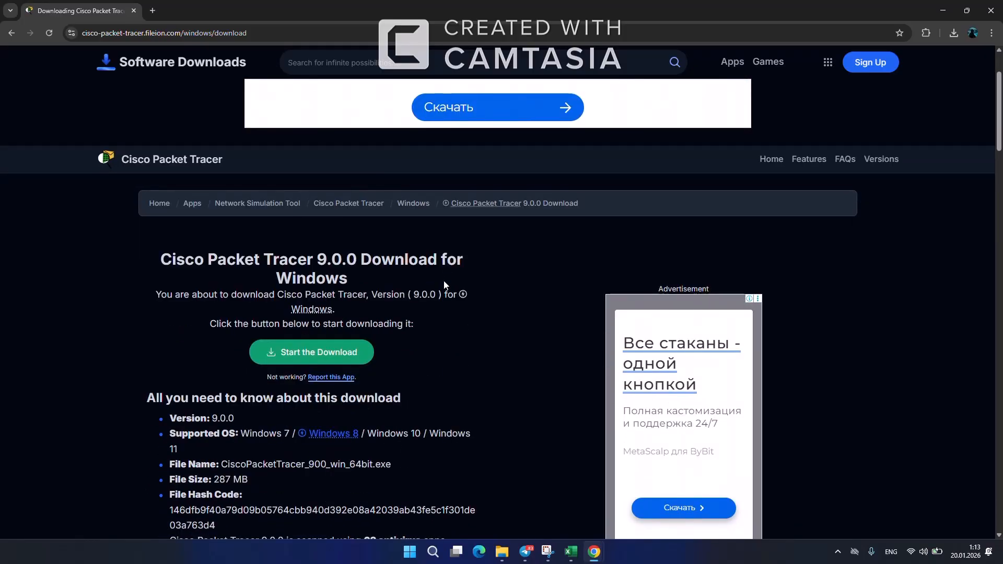
scroll(444, 282, "up", 2)
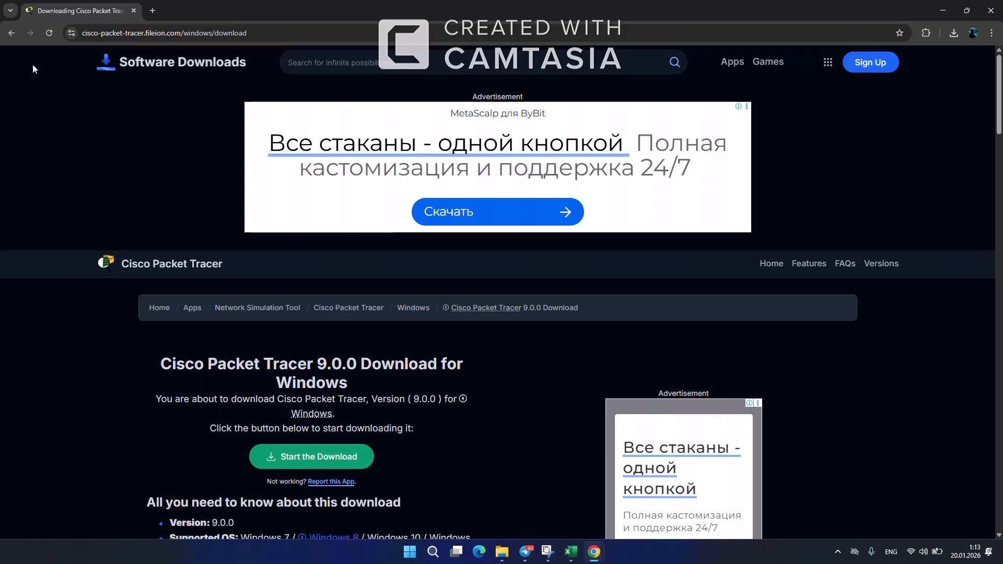
Return to the search results, reopen the Fileion download page, and cancel saving another copy of the installer.
left_click(11, 32)
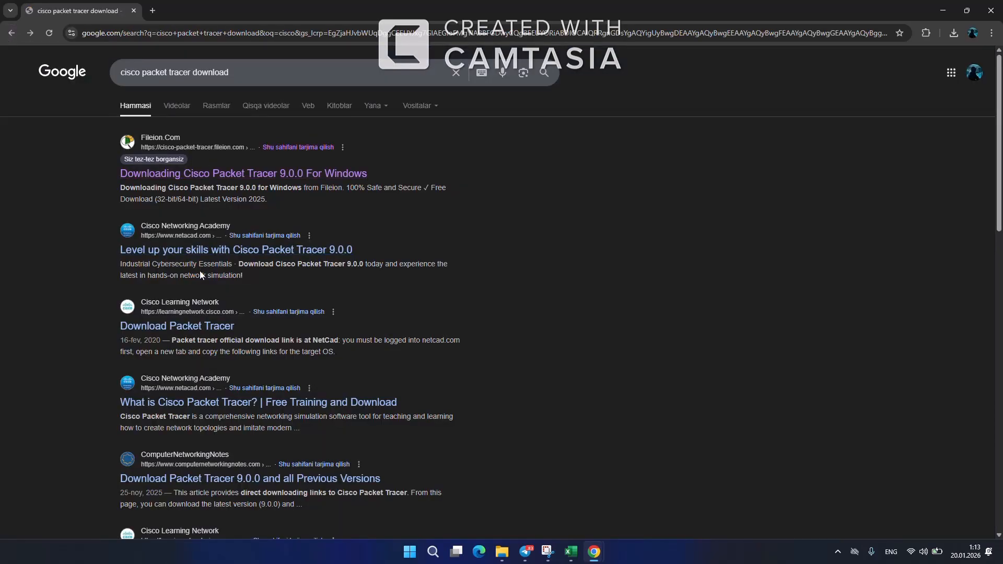
scroll(200, 272, "down", 4)
scroll(200, 272, "up", 4)
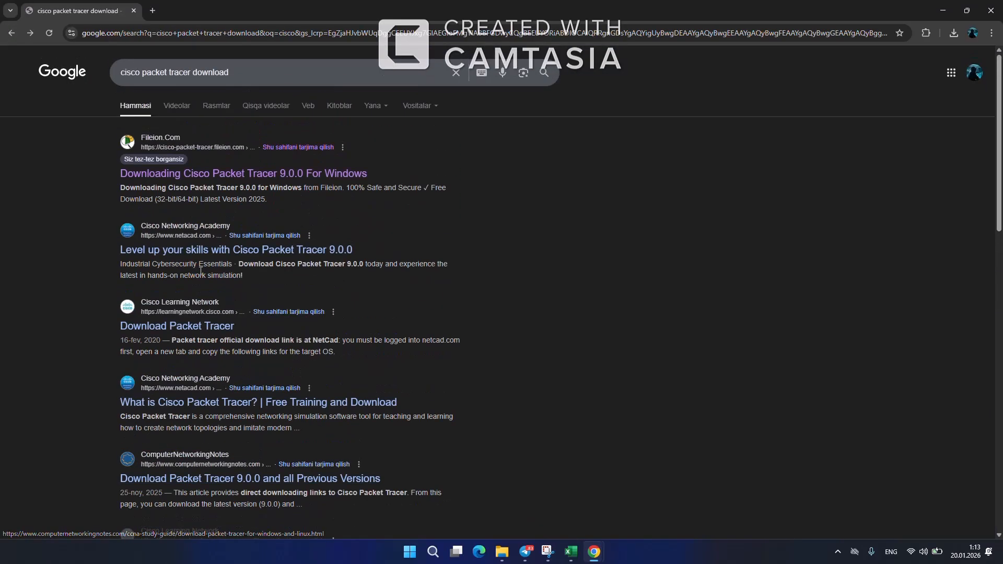
left_click(212, 176)
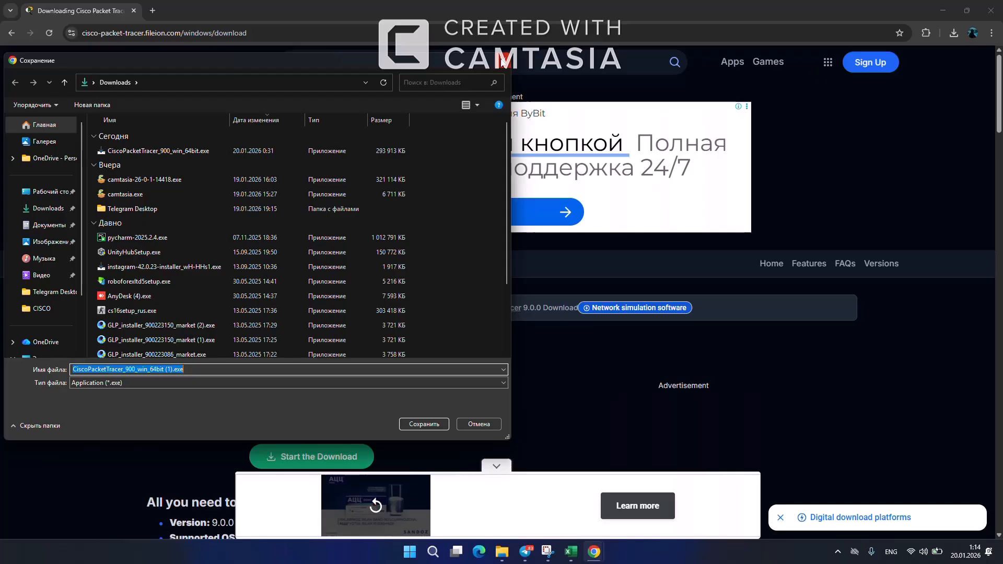
left_click(501, 61)
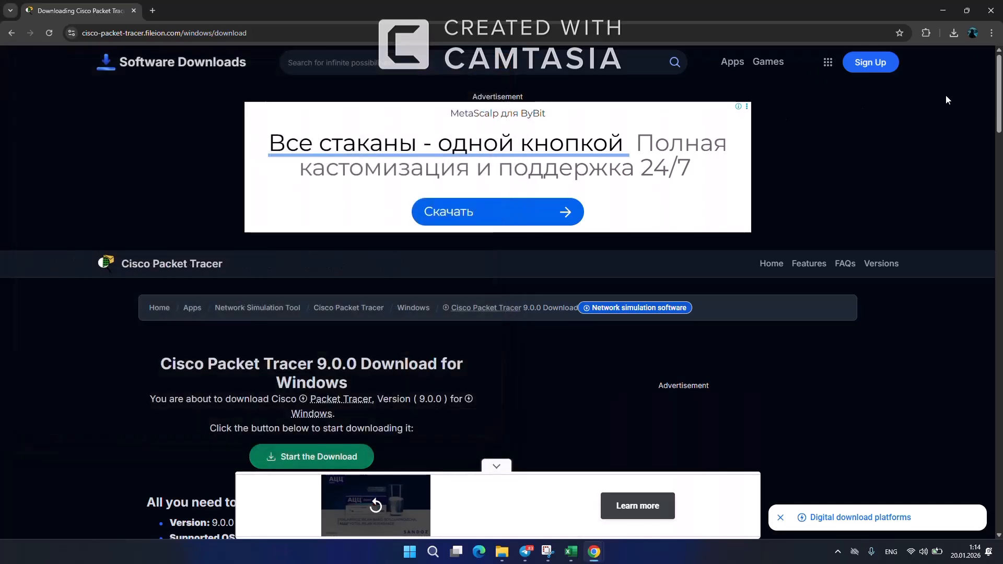
Launch the downloaded CiscoPacketTracer_900_win_64bit installer from the recent downloads and minimise the browser.
left_click(953, 32)
mouse_move(860, 90)
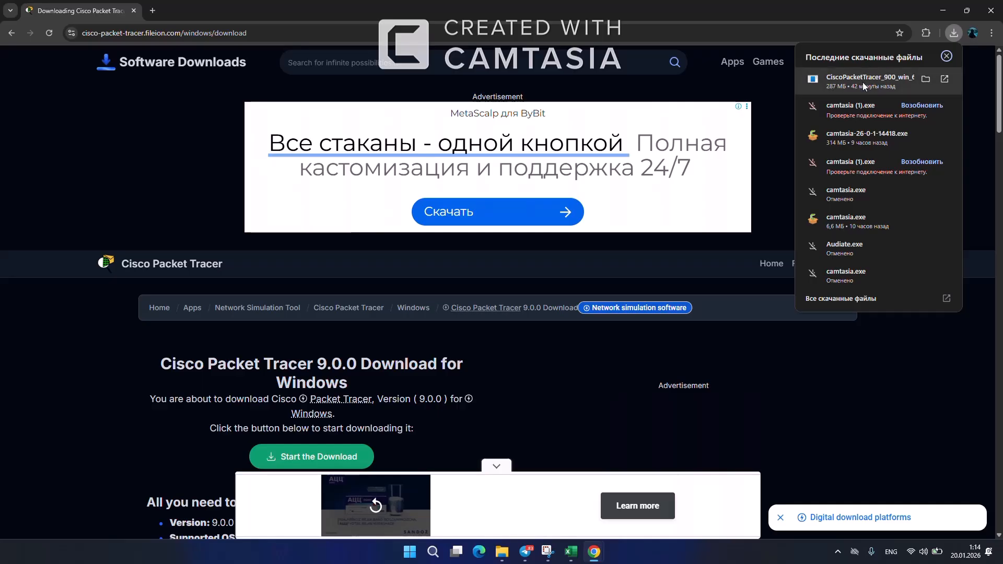
left_click(976, 130)
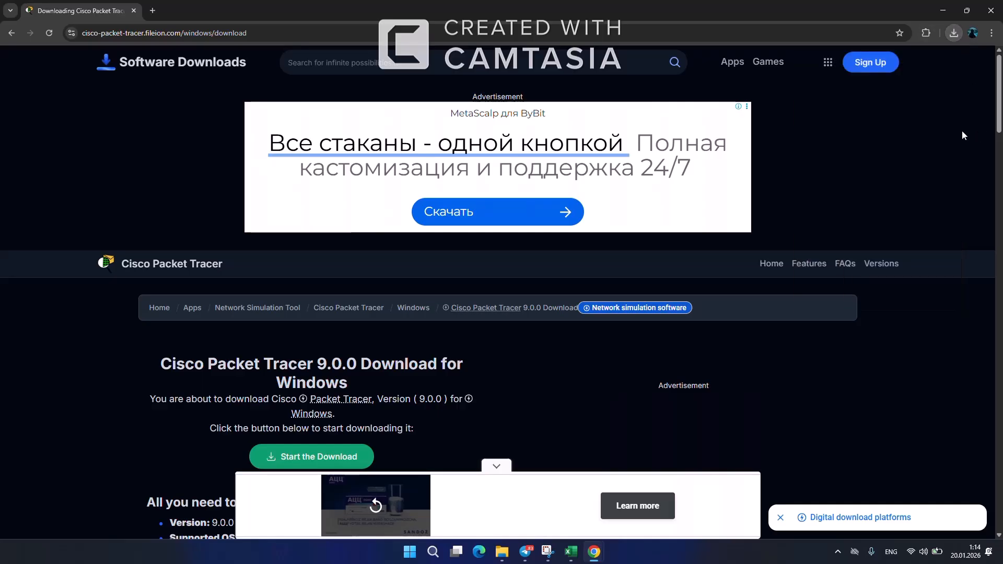
left_click(954, 32)
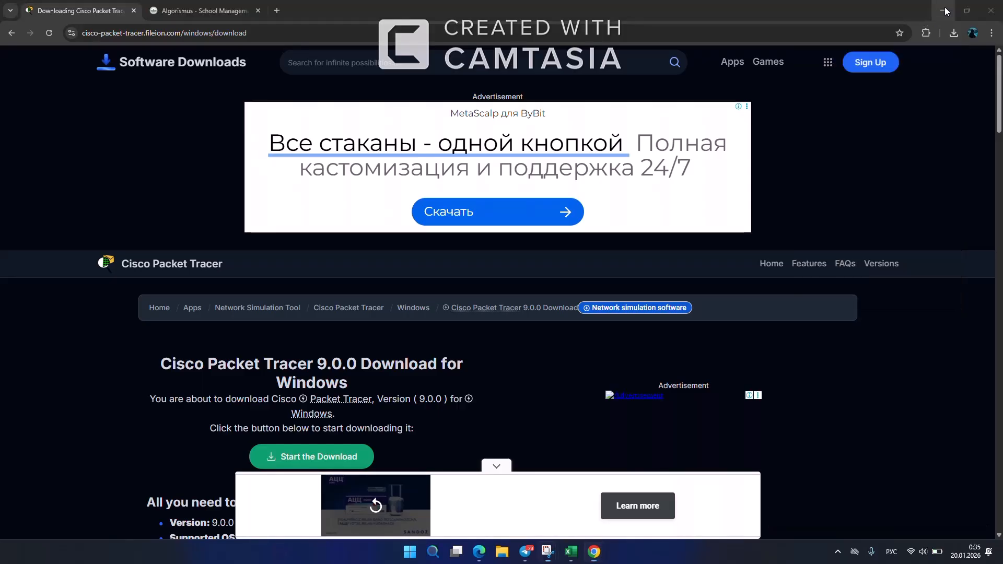
left_click(944, 9)
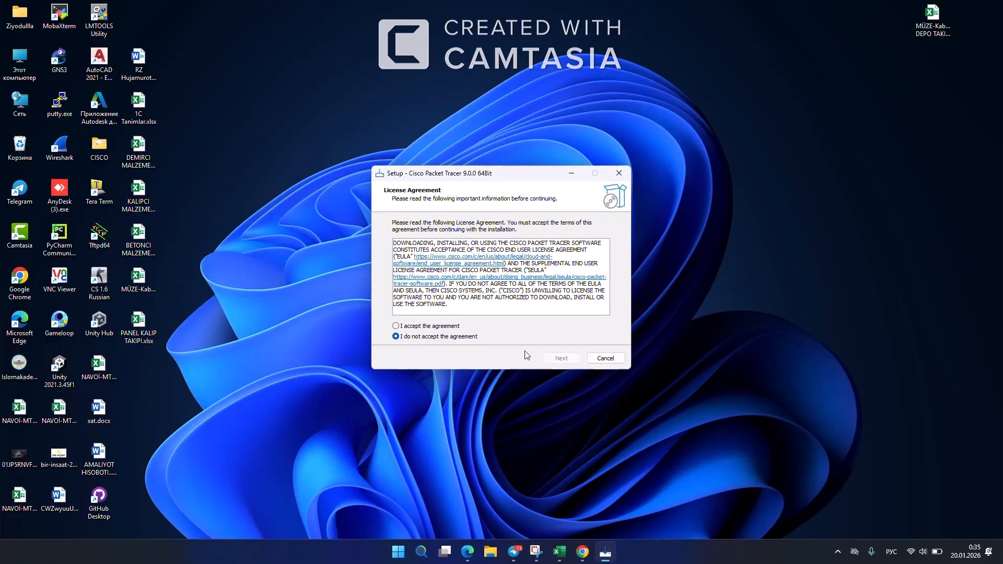
Accept the license agreement, install Cisco Packet Tracer 9.0.0 in the default folders with a desktop shortcut, and finish setup with launching enabled.
left_click(395, 327)
left_click(561, 360)
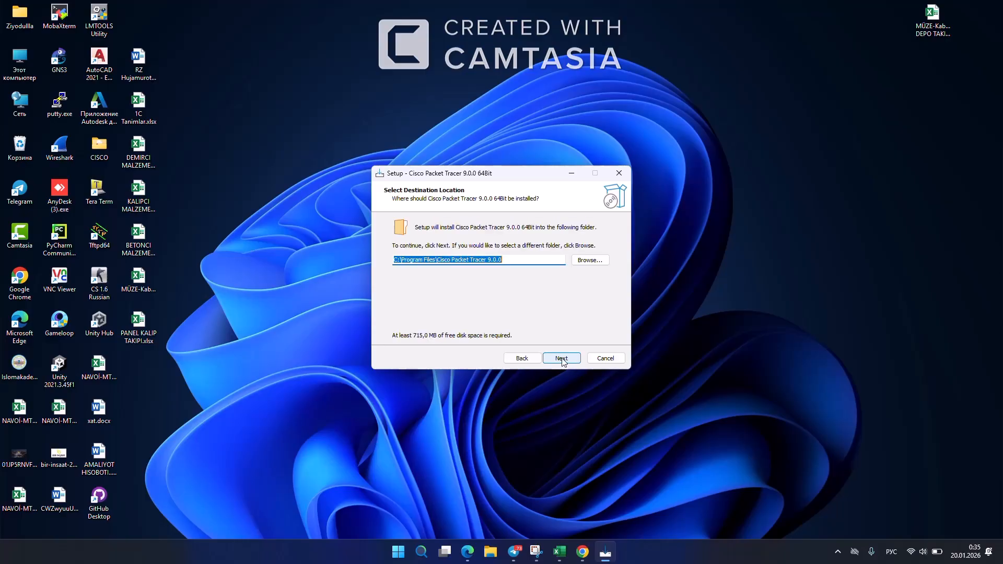
left_click(561, 359)
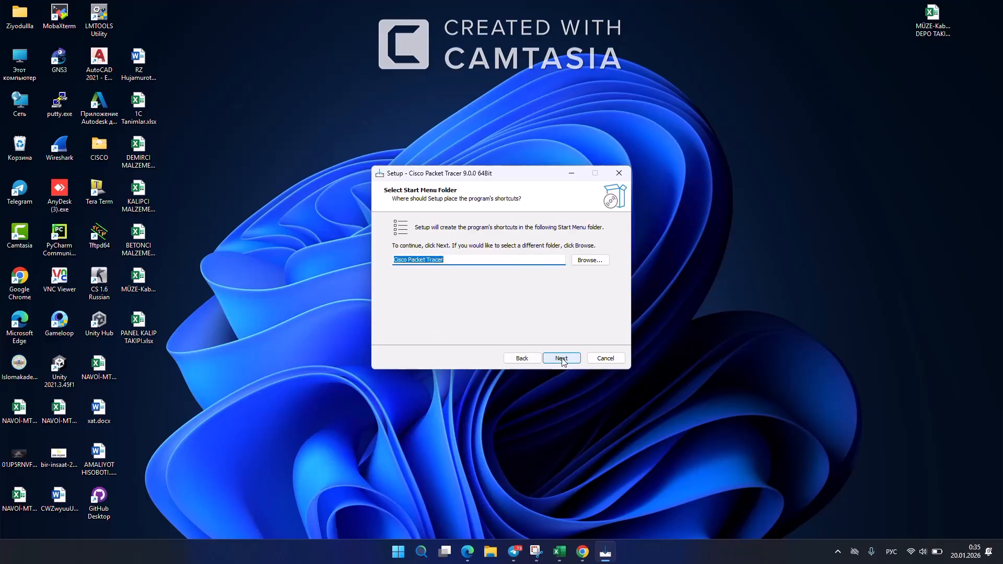
left_click(562, 359)
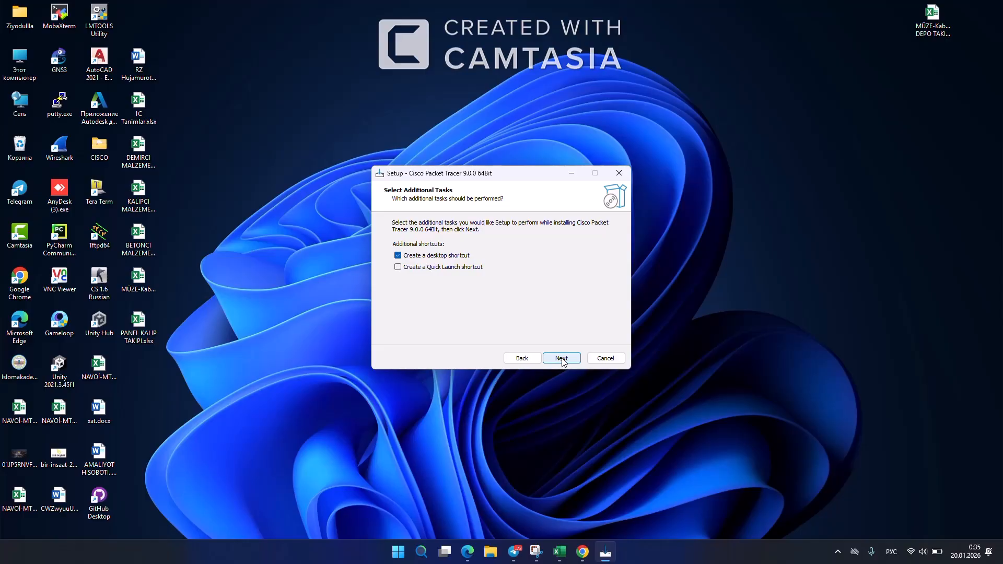
left_click(561, 360)
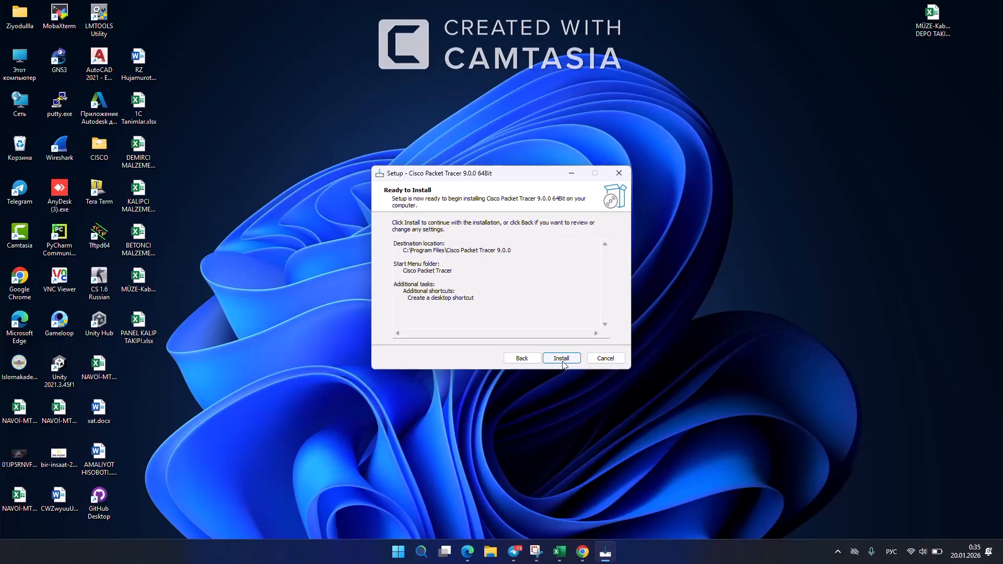
left_click(562, 359)
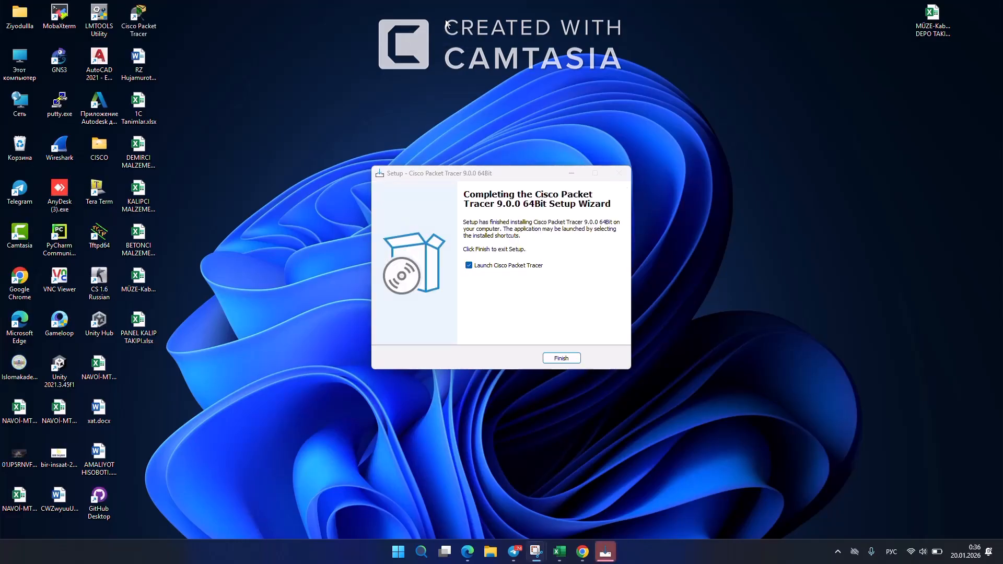
left_click(562, 359)
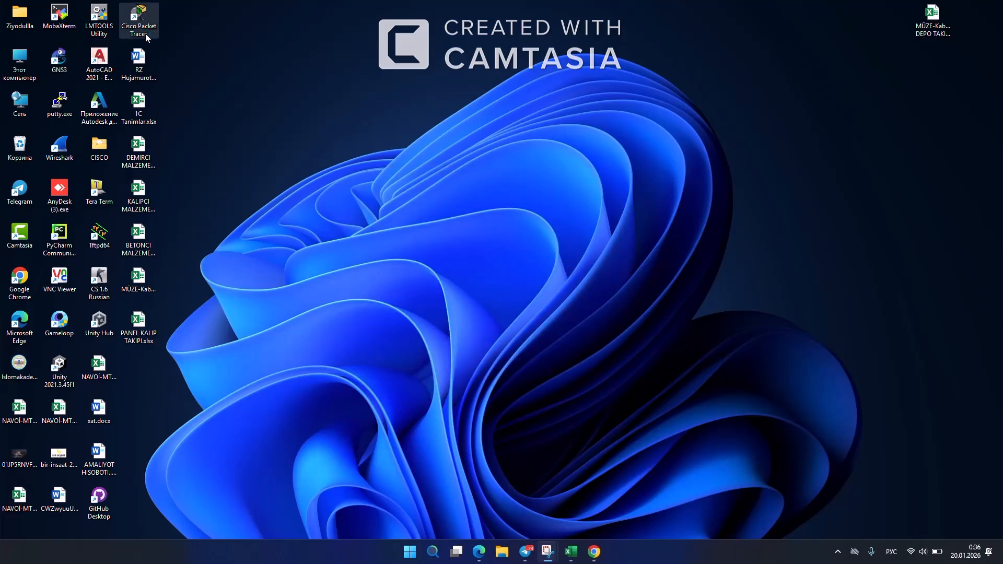
Dismiss the Cisco Packet Tracer prompt about running multi-user when the application starts.
scroll(172, 53, "up", 3)
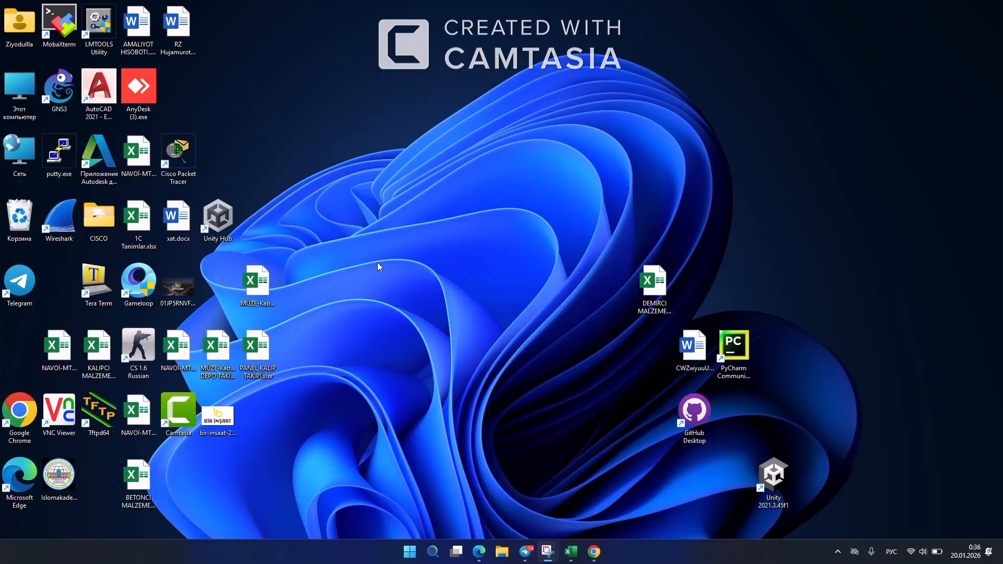
scroll(264, 158, "down", 2)
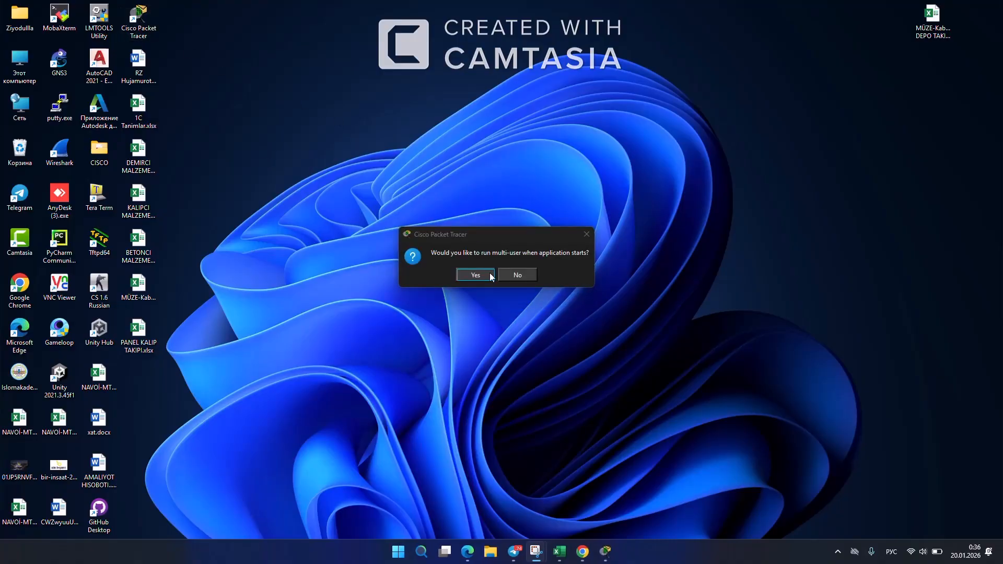
left_click(586, 235)
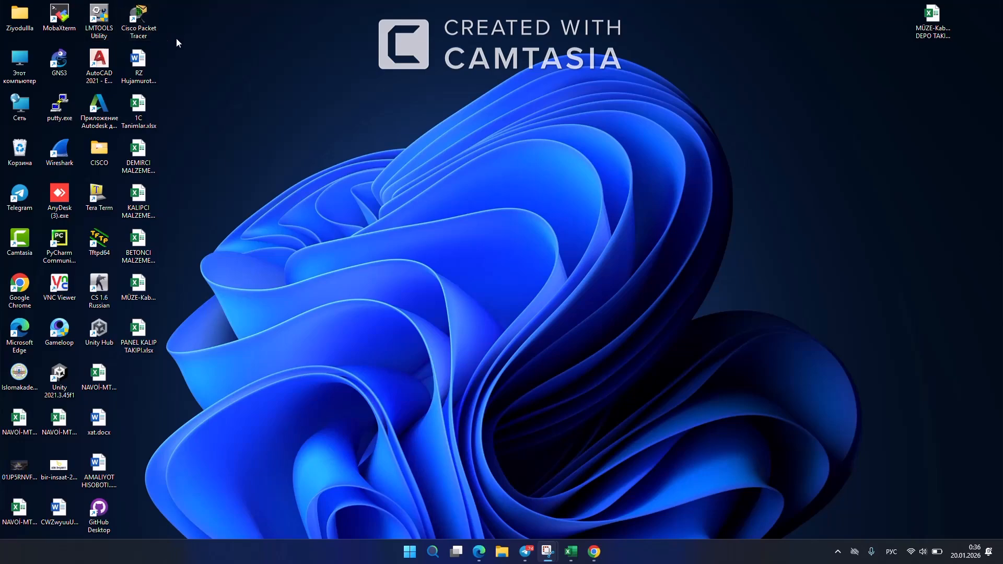
Start Cisco Packet Tracer from the desktop and authorise the Cisco Networking Academy sign-in with the Google account.
left_click_drag(150, 16, 167, 34)
left_click_drag(281, 90, 297, 87)
double_click(303, 105)
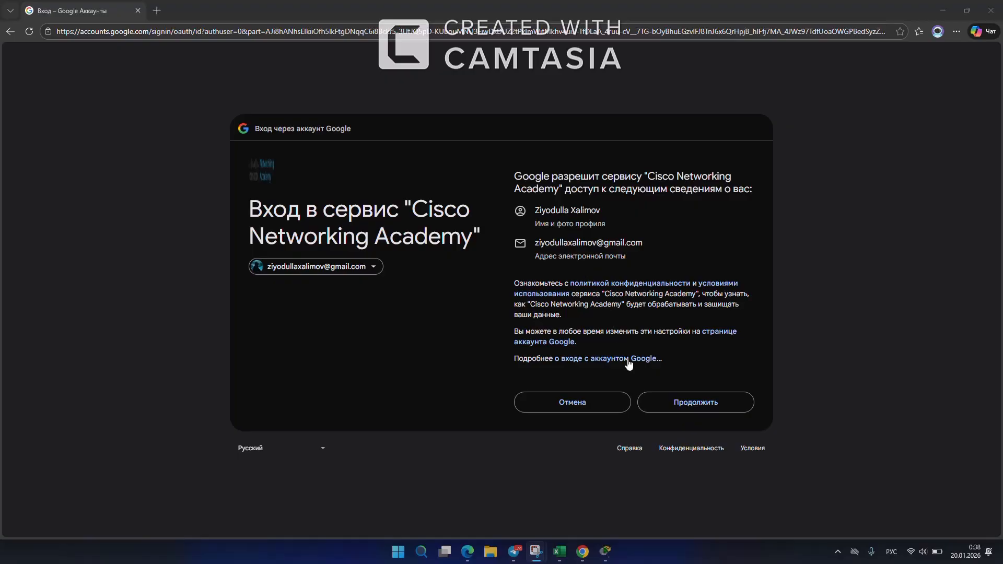
left_click(673, 402)
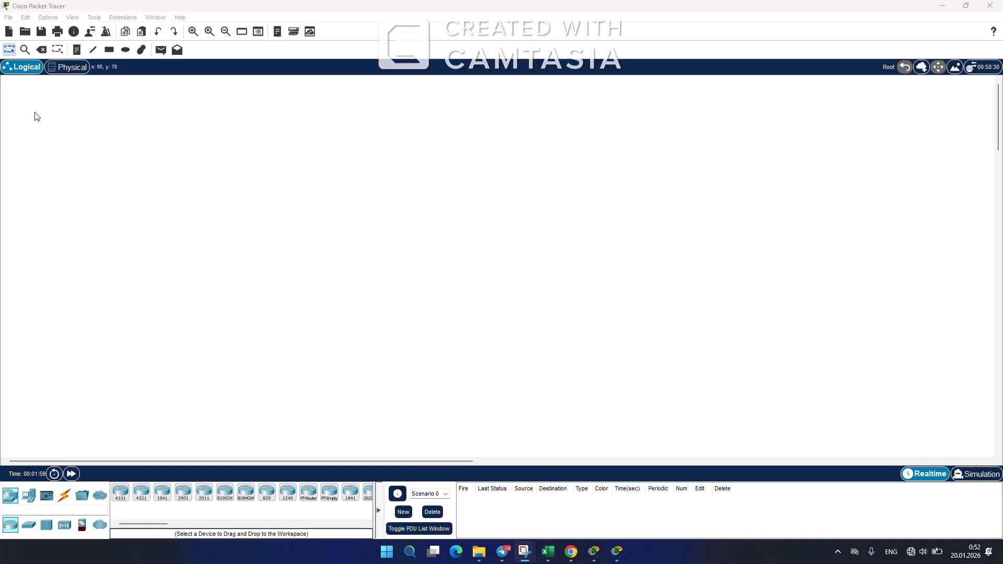
Bring up the Save File dialog for the empty network and close it without saving.
left_click(40, 32)
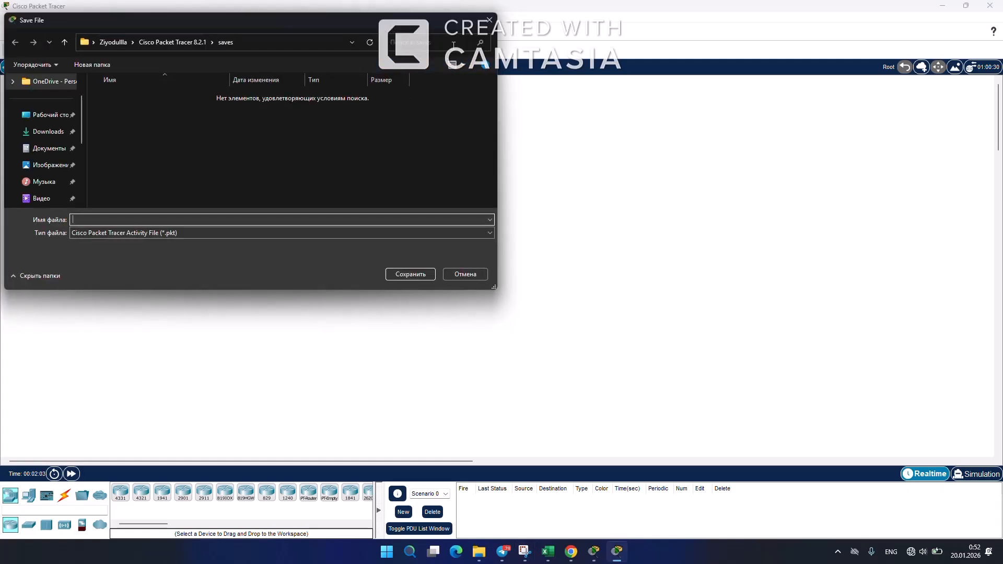
left_click_drag(372, 20, 372, 42)
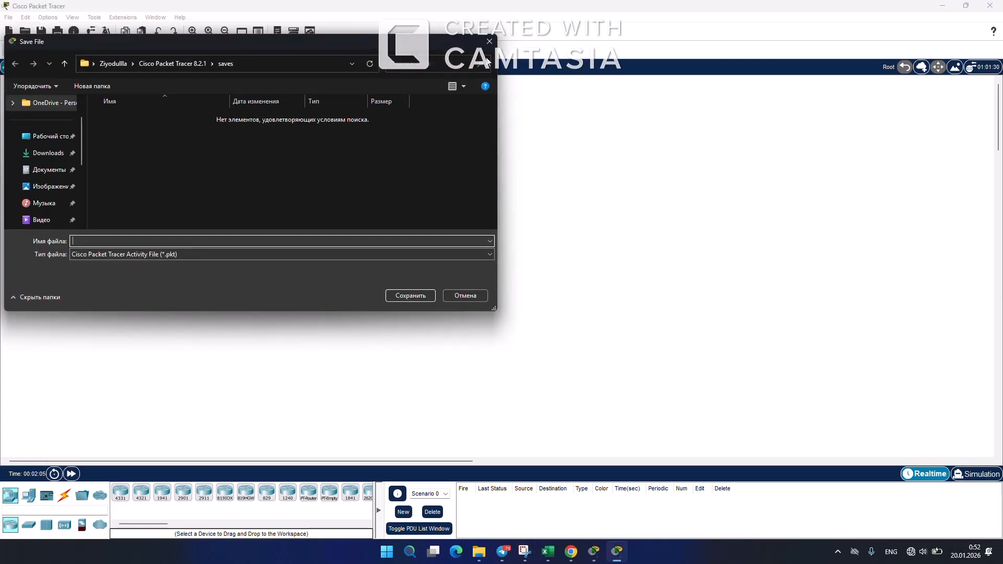
left_click(488, 43)
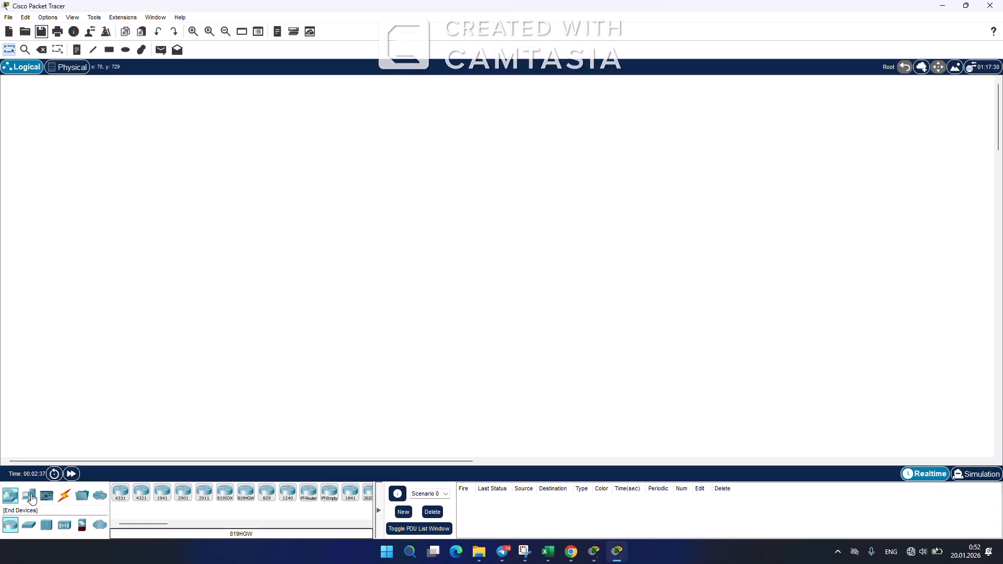
Examine the items offered under End Devices, Components, Connections and Network Devices, including the Home end devices.
left_click(29, 495)
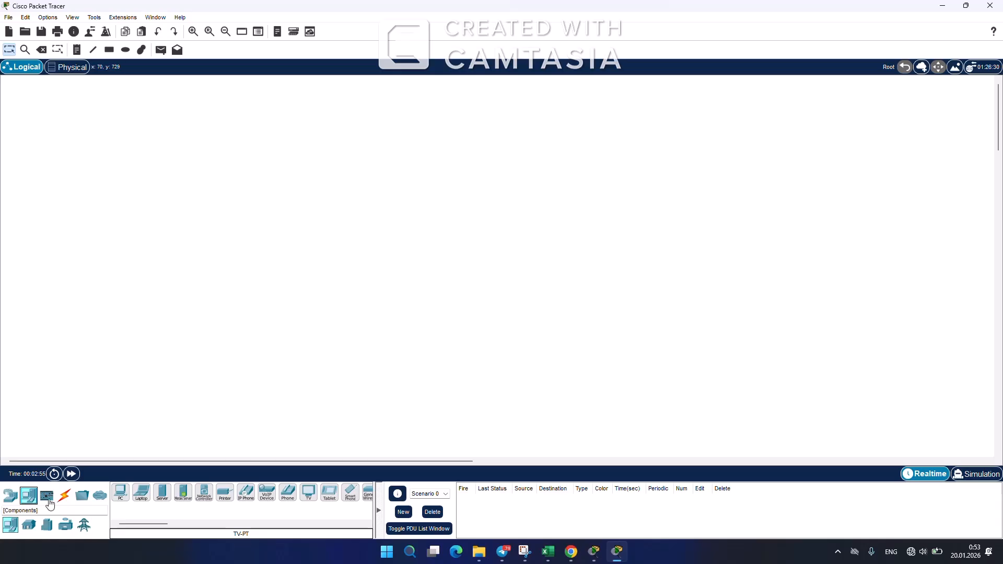
left_click(49, 500)
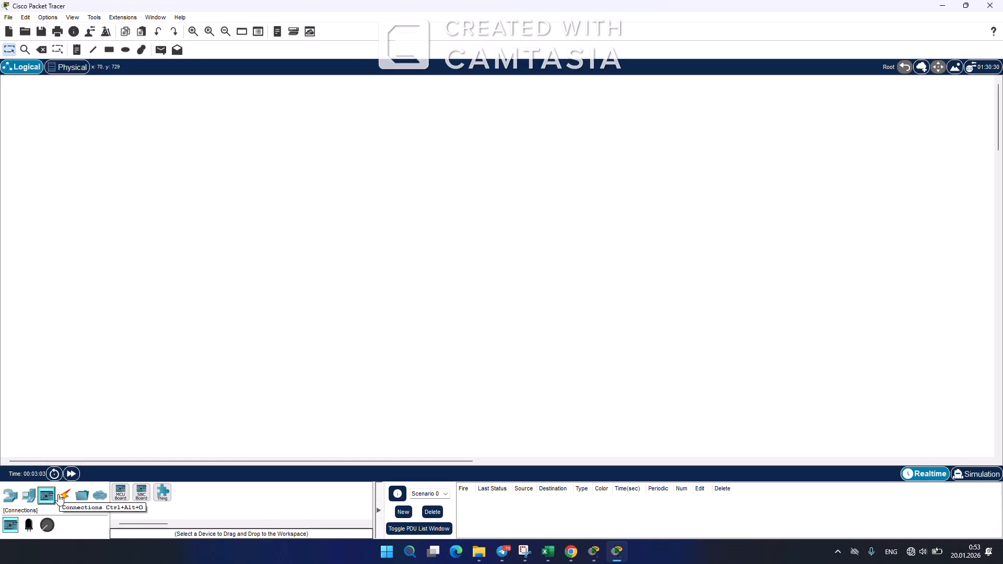
left_click(64, 499)
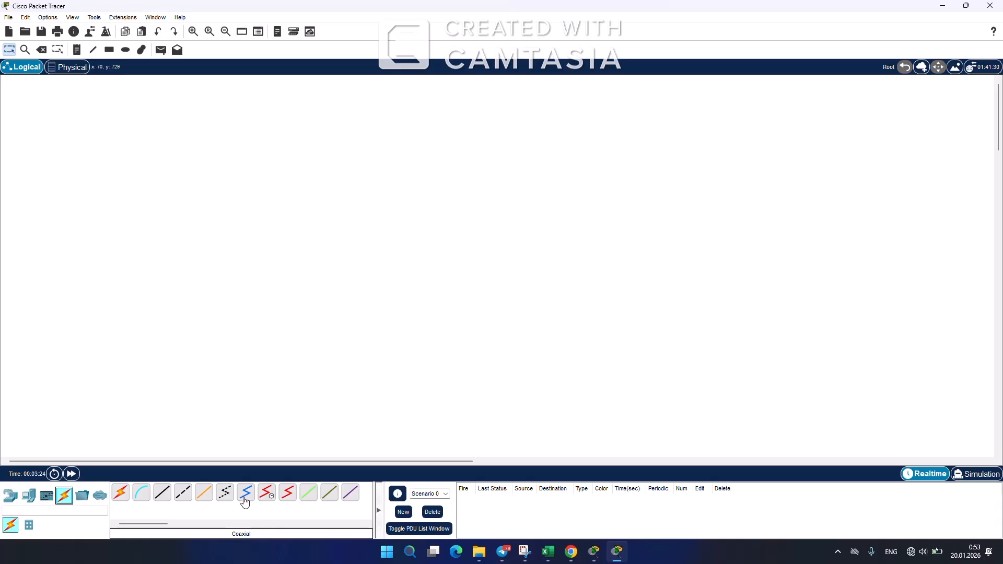
left_click(83, 499)
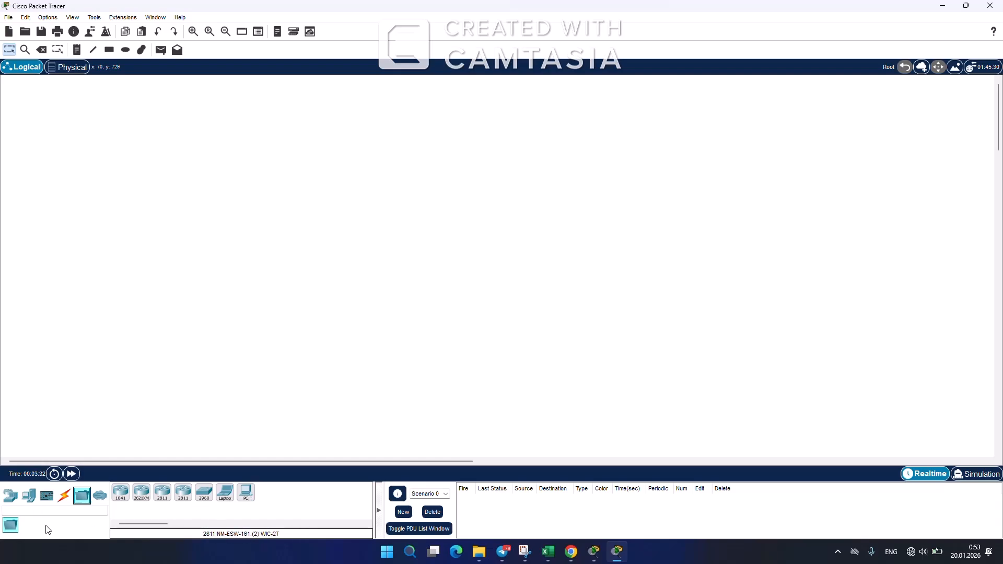
left_click(10, 499)
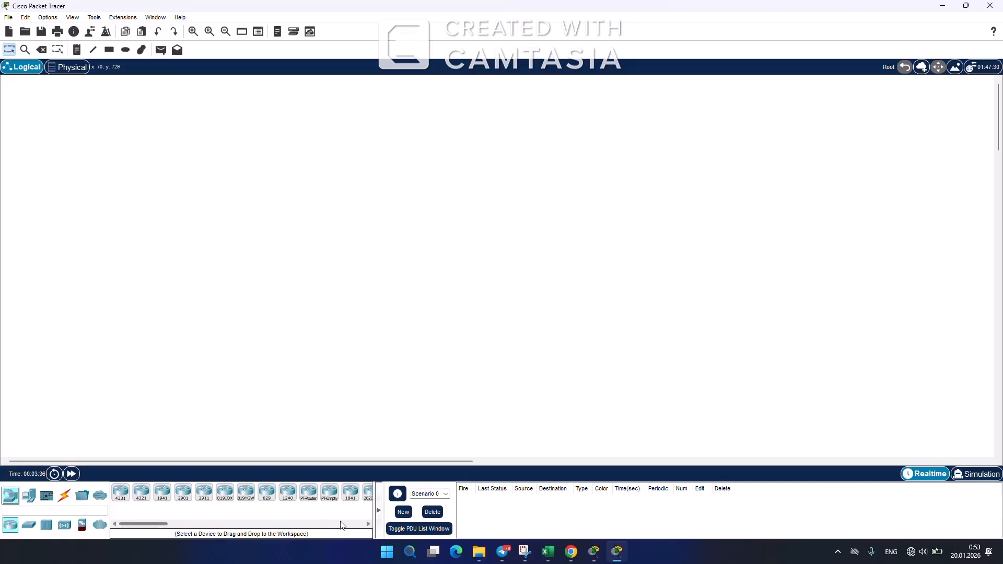
mouse_move(144, 524)
left_mouse_down()
mouse_move(193, 525)
mouse_move(151, 530)
left_mouse_up()
left_click(31, 497)
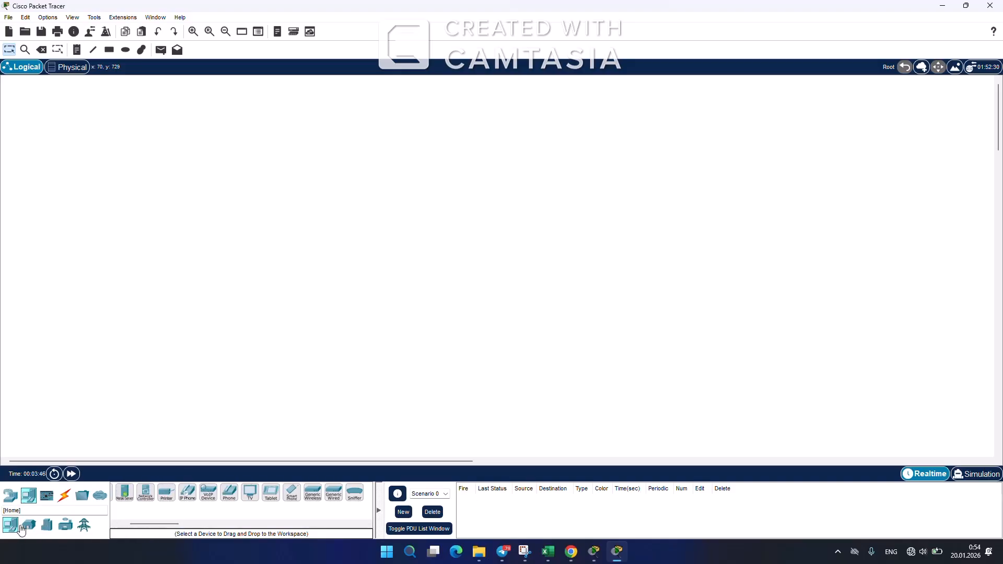
left_click(28, 526)
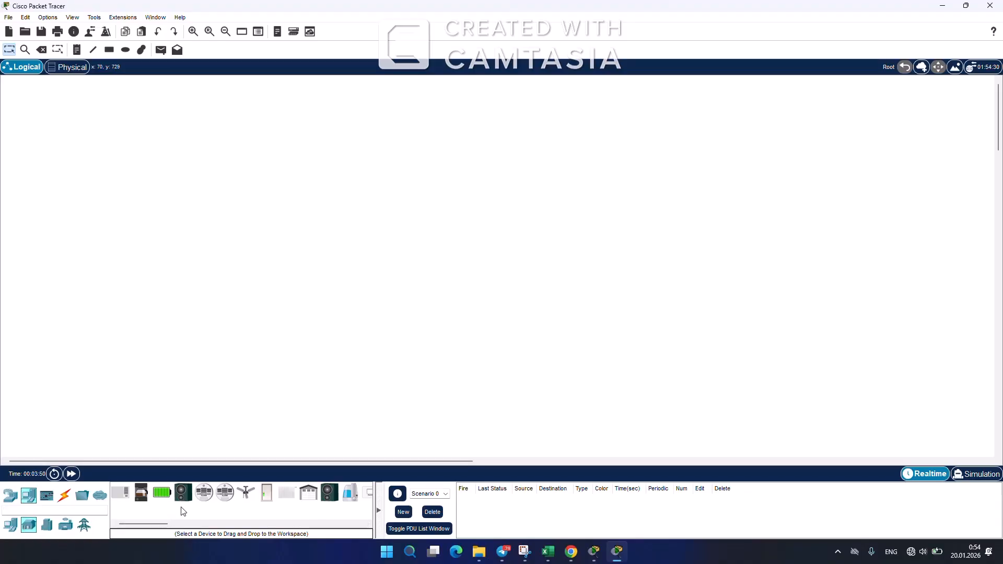
left_click_drag(145, 527, 71, 543)
Examine the router, switch, hub, wireless and security models available among the network devices.
left_click(11, 495)
left_click_drag(170, 526, 136, 524)
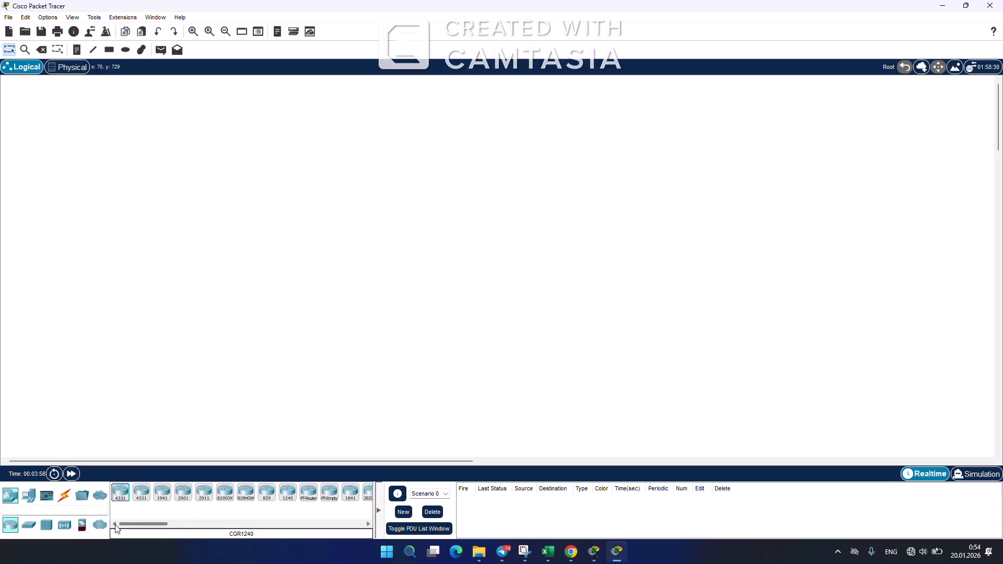
left_click(29, 525)
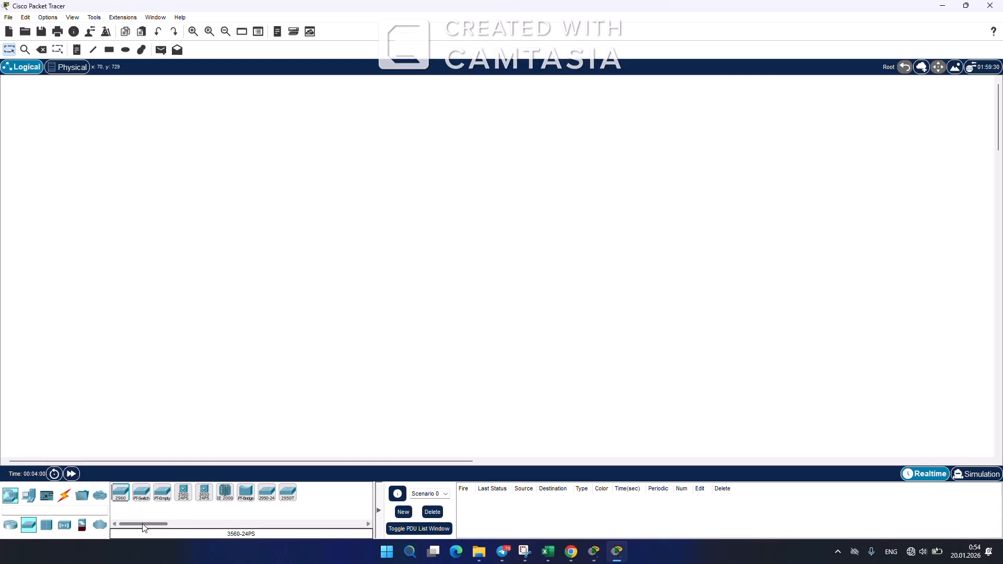
left_click(46, 525)
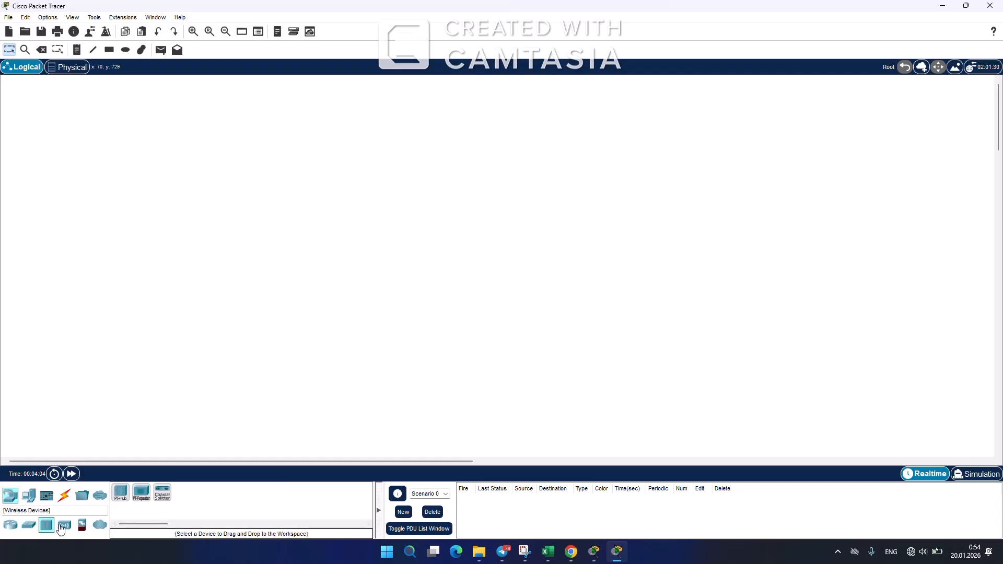
left_click(62, 527)
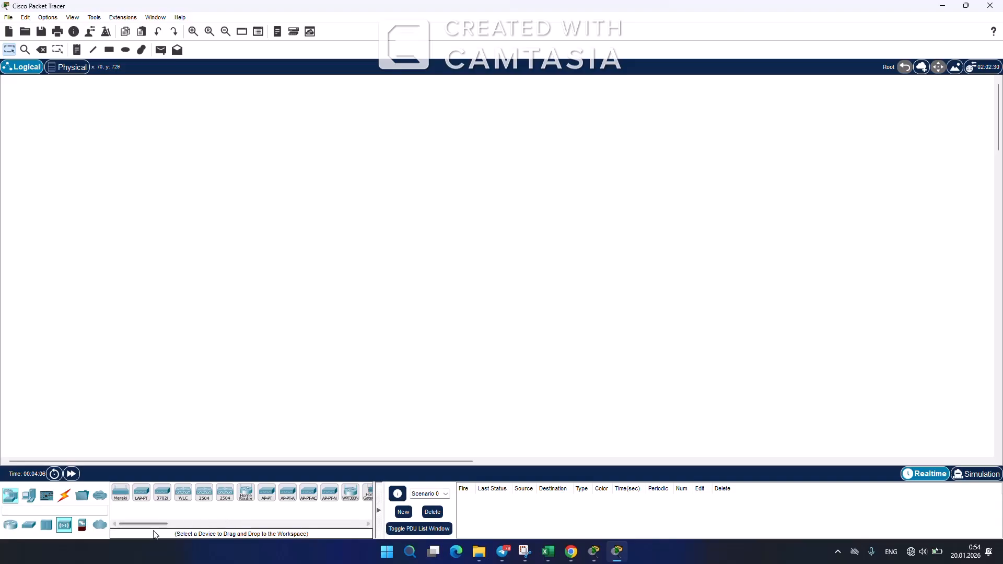
left_click(82, 525)
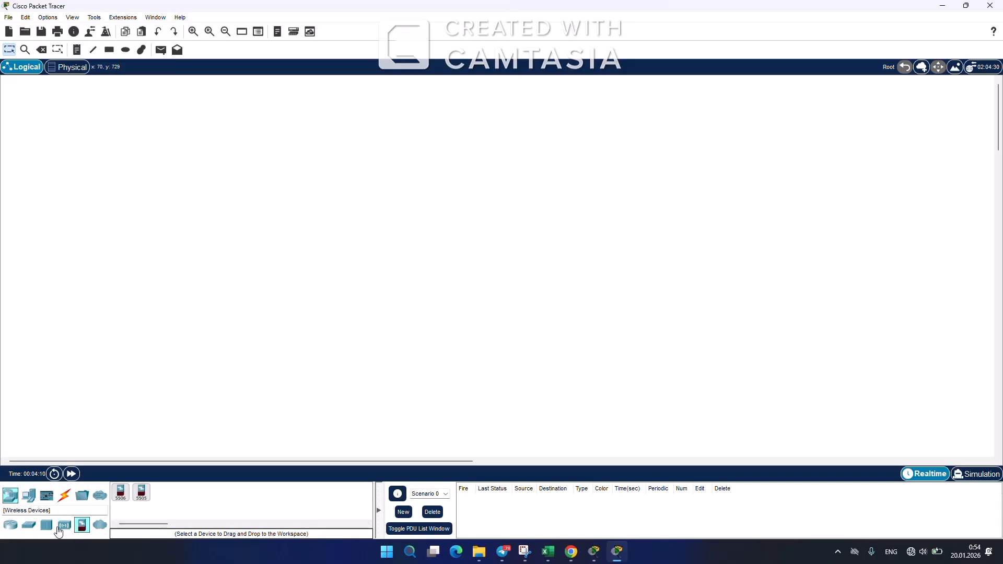
left_click(46, 525)
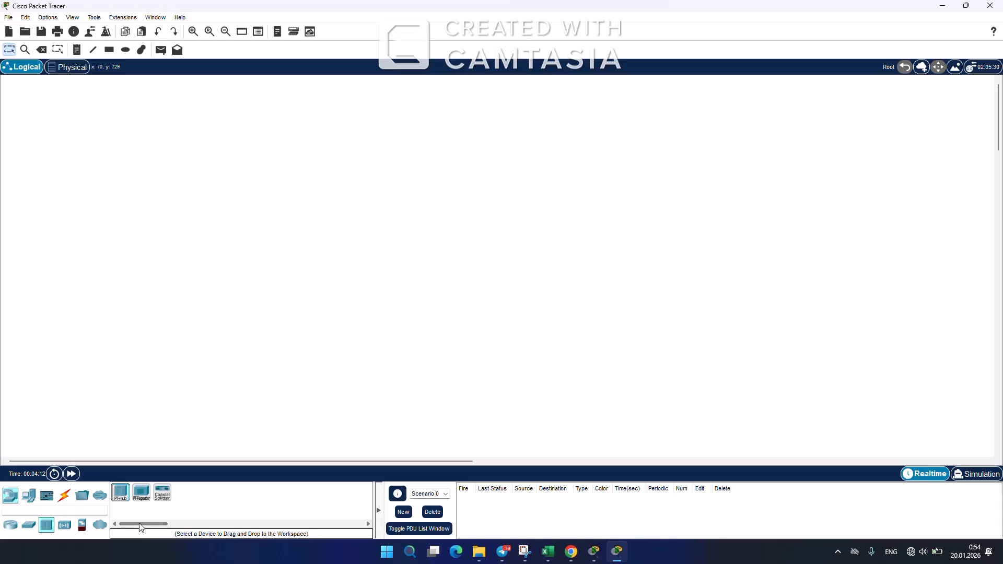
left_click(29, 525)
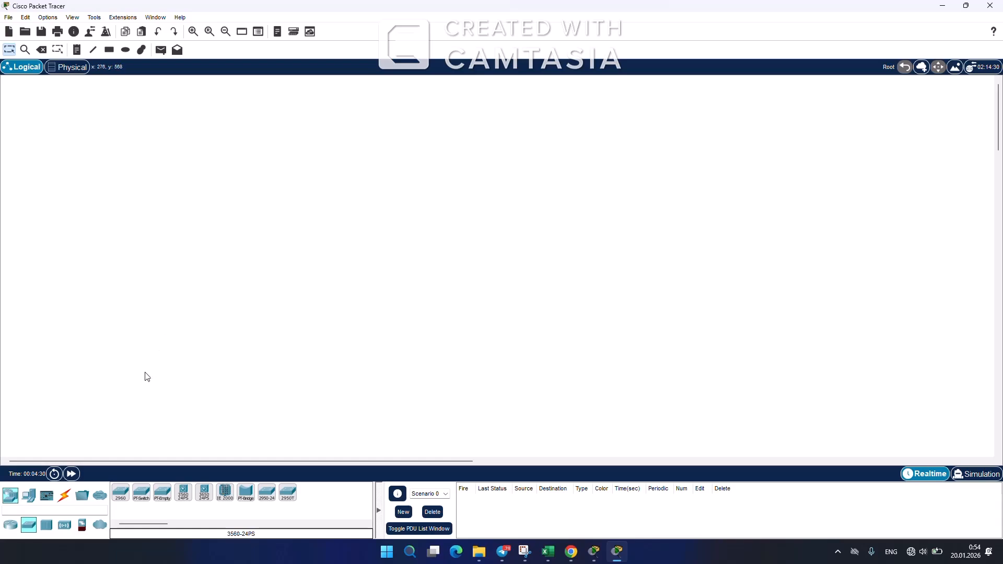
Place a PC at the left of the logical workspace and a laptop well to its right at about the same height.
left_click(28, 496)
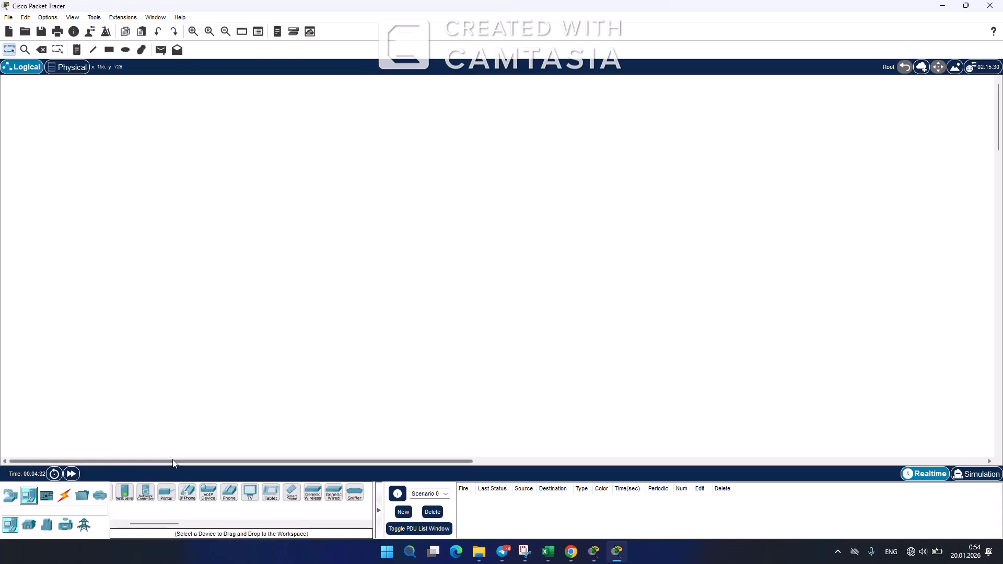
left_click_drag(174, 524, 111, 537)
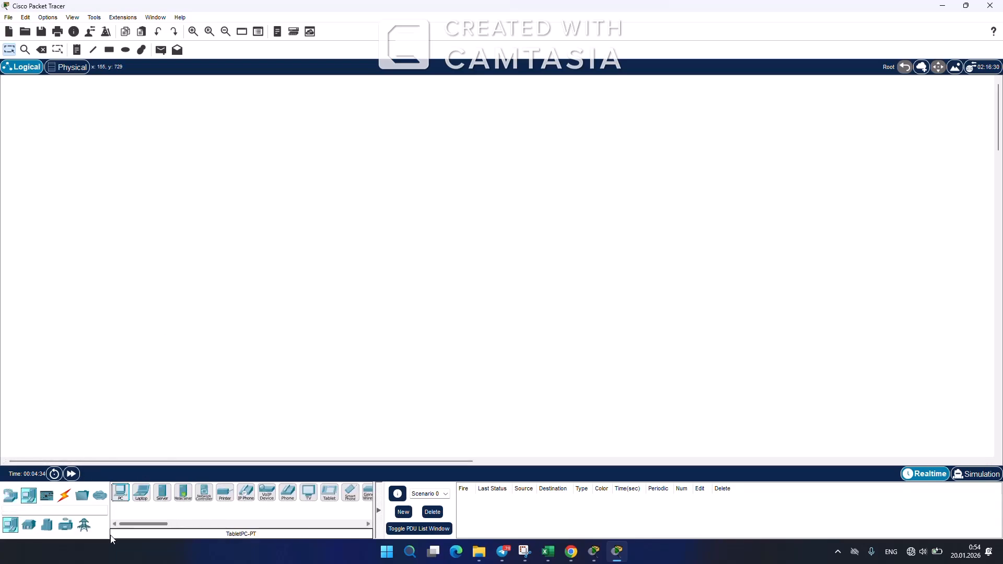
left_click_drag(121, 503, 181, 324)
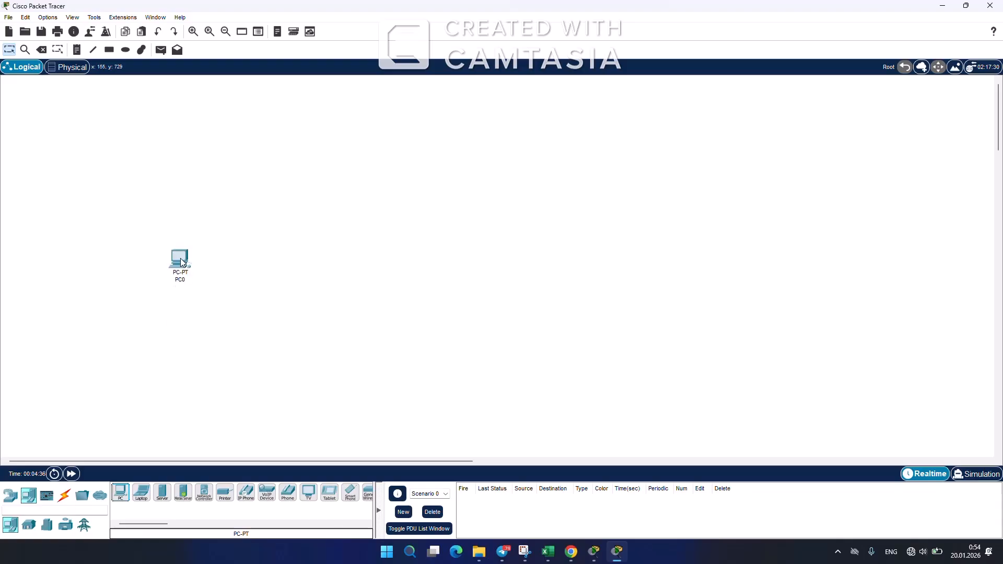
mouse_move(141, 494)
left_mouse_down()
mouse_move(521, 308)
mouse_move(650, 266)
left_mouse_up()
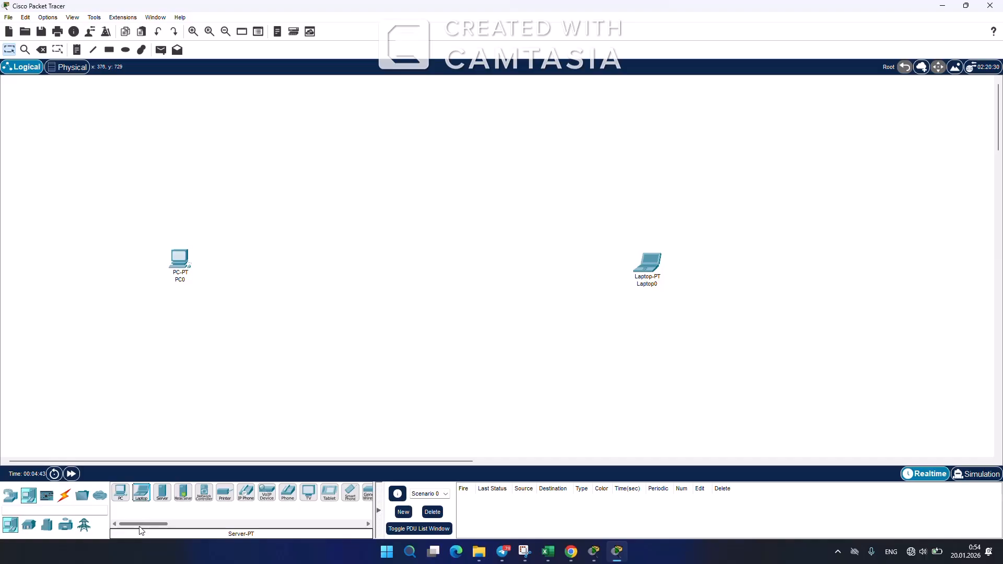
Place two 2960 switches between the PC and the laptop and line them up with the end devices.
left_click(4, 501)
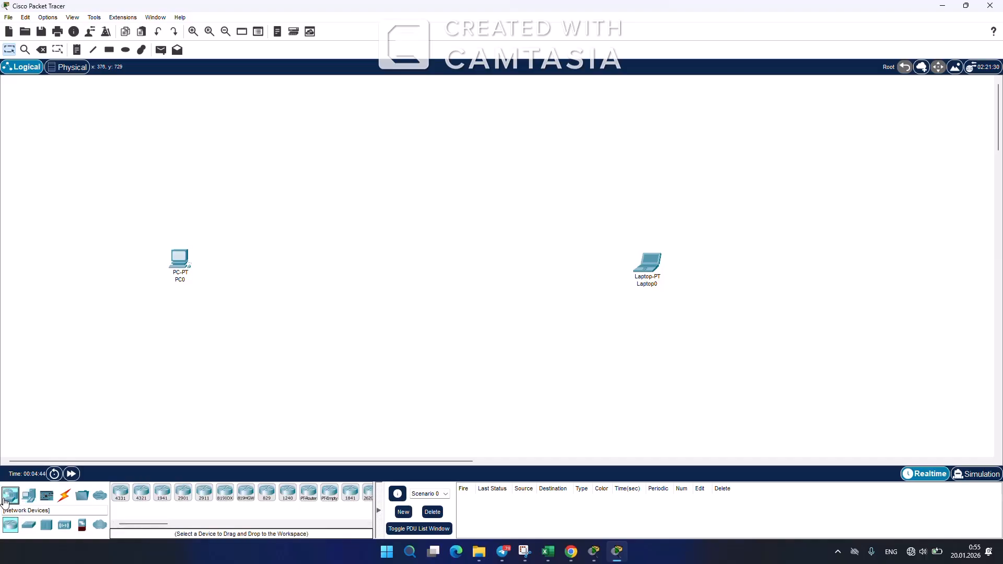
left_click(29, 525)
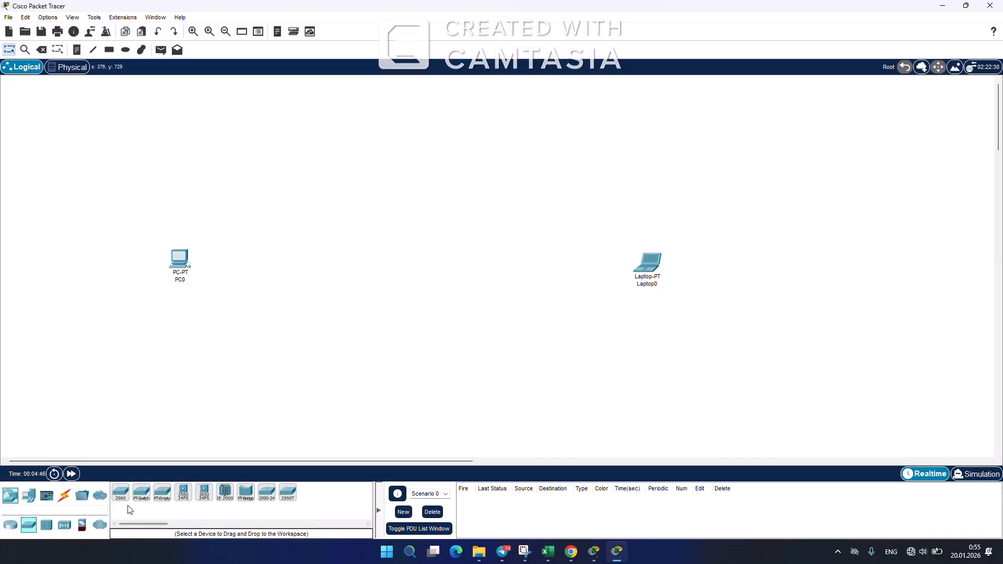
left_click_drag(122, 495, 312, 273)
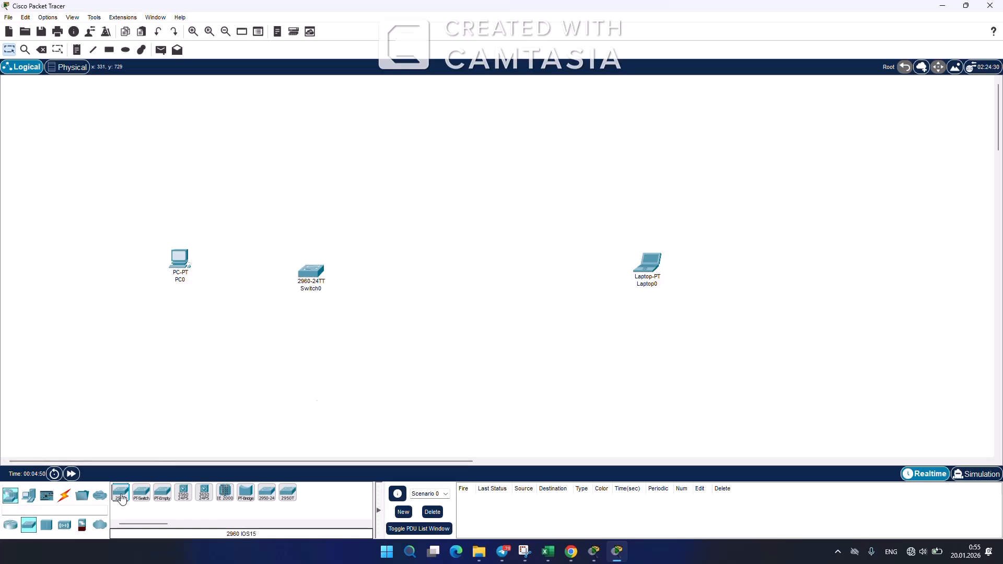
left_click_drag(121, 497, 488, 276)
left_click_drag(311, 269, 311, 255)
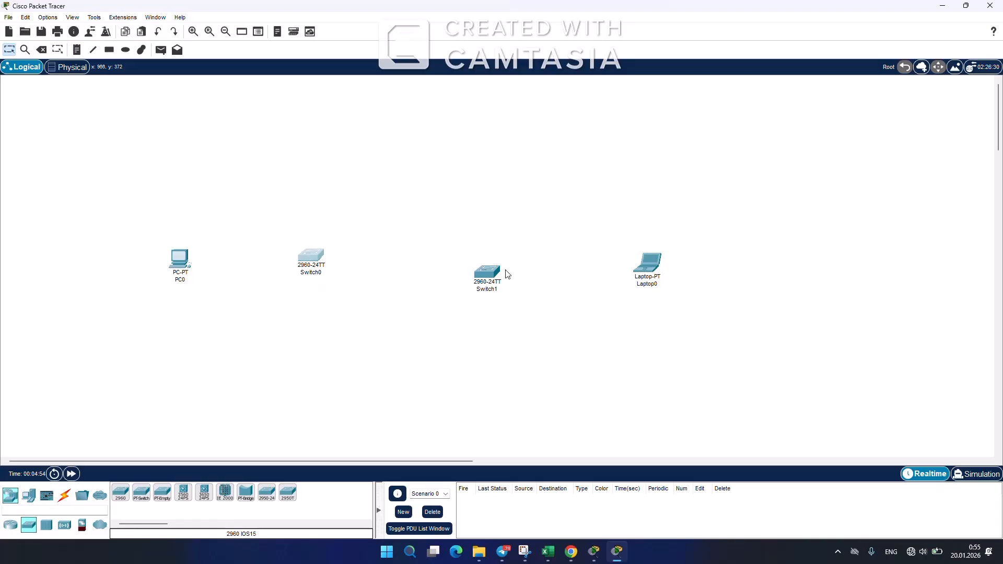
left_click_drag(499, 279, 498, 265)
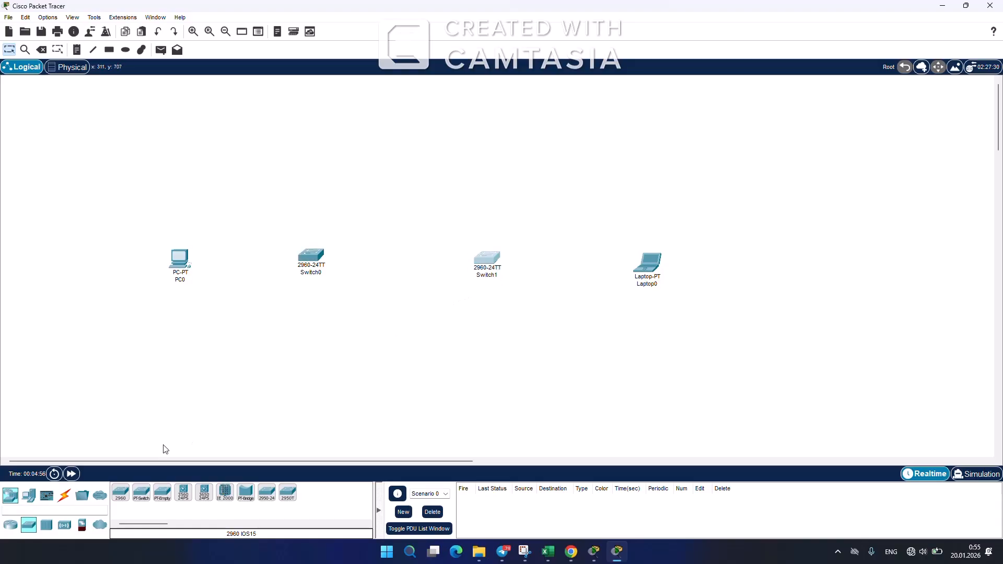
Cable PC0, Switch0, Switch1 and Laptop0 in a chain with automatically chosen connection types, keeping the devices aligned in a row.
left_click(64, 496)
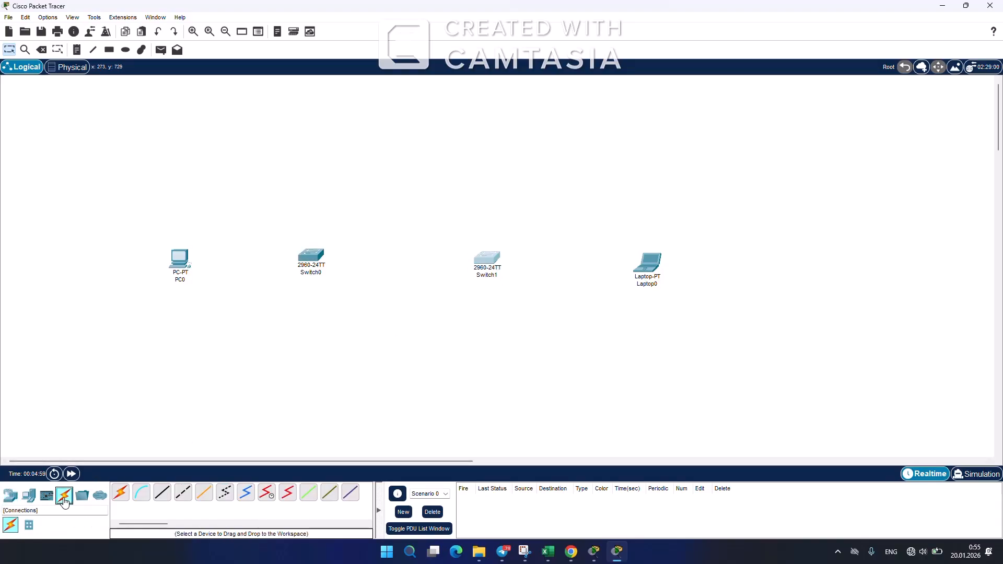
left_click(120, 493)
left_click(187, 262)
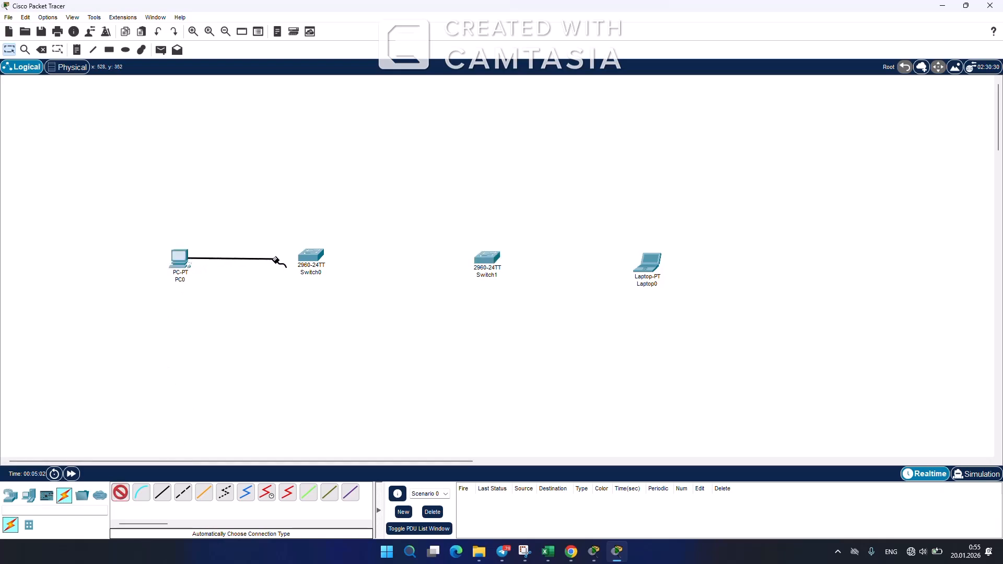
left_click(311, 264)
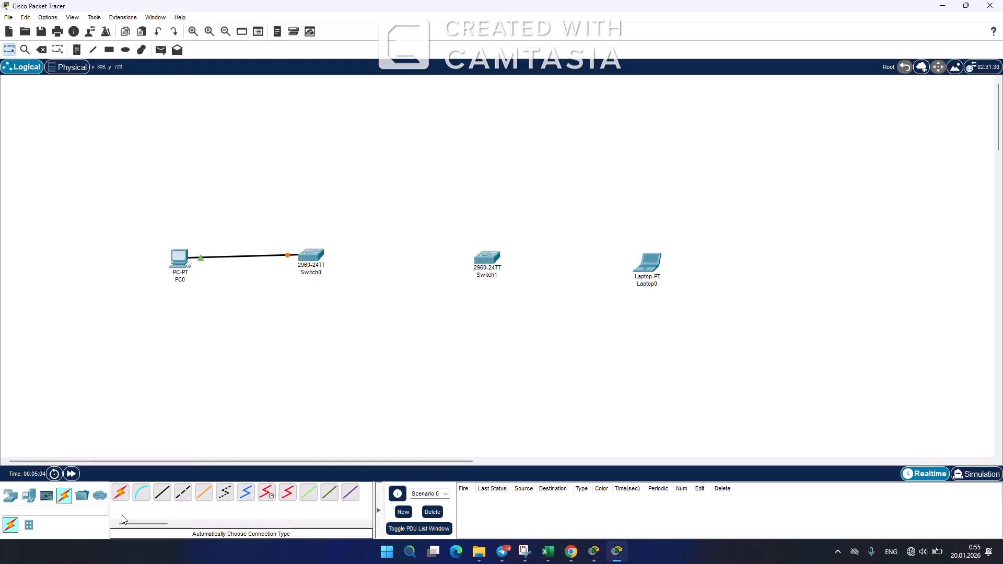
left_click(120, 493)
left_click(321, 264)
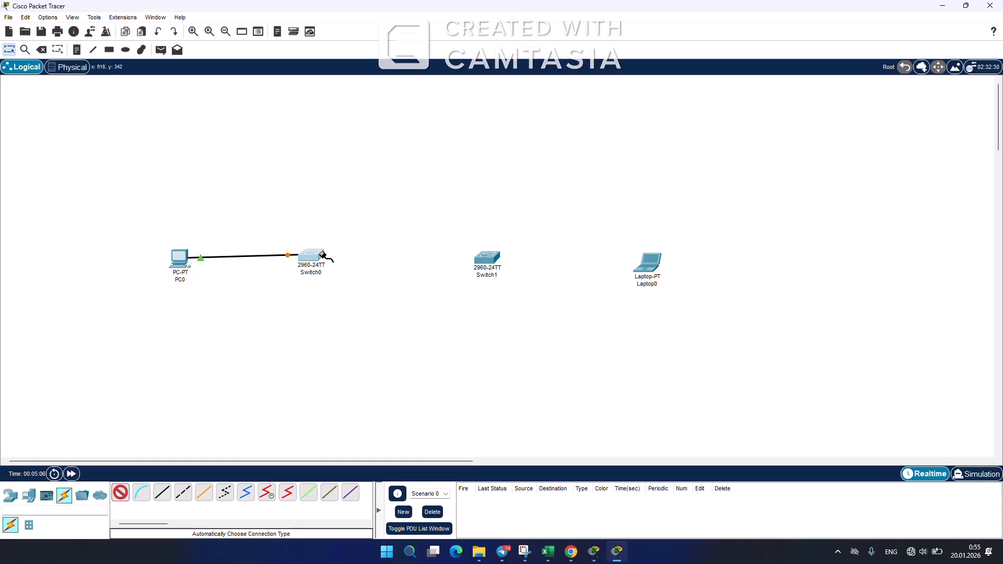
left_click(487, 259)
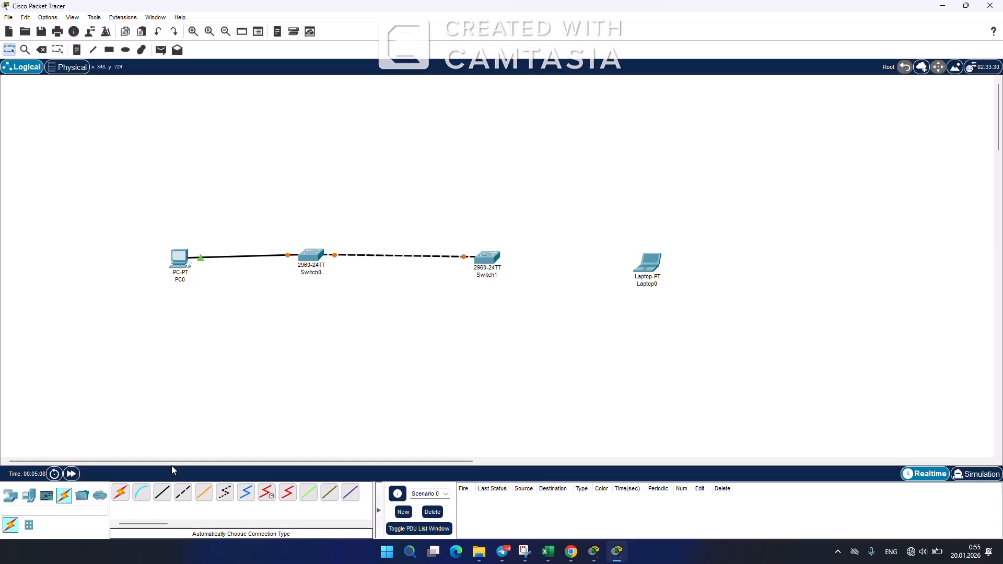
left_click(120, 493)
left_click(487, 259)
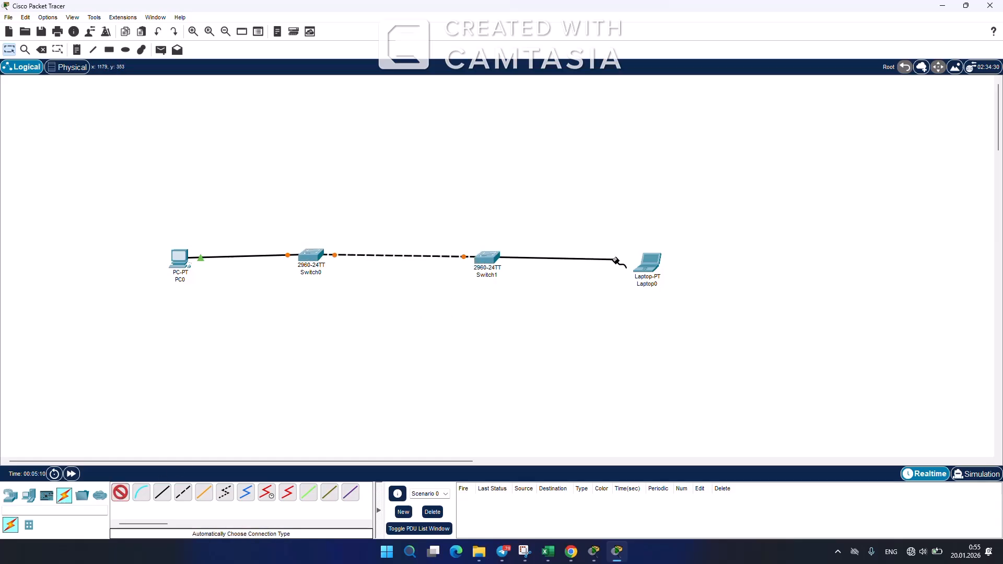
left_click(647, 261)
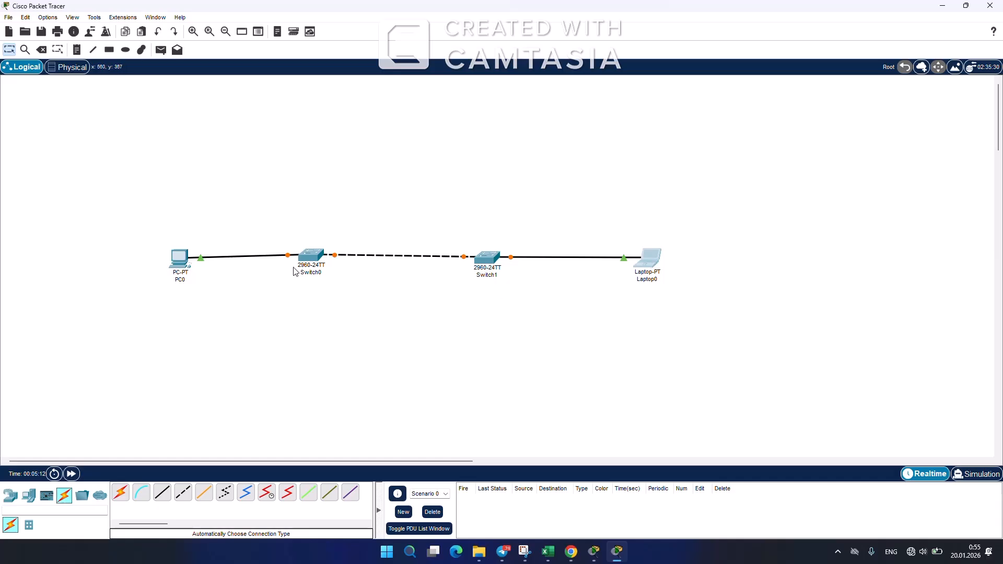
left_click_drag(310, 256, 309, 258)
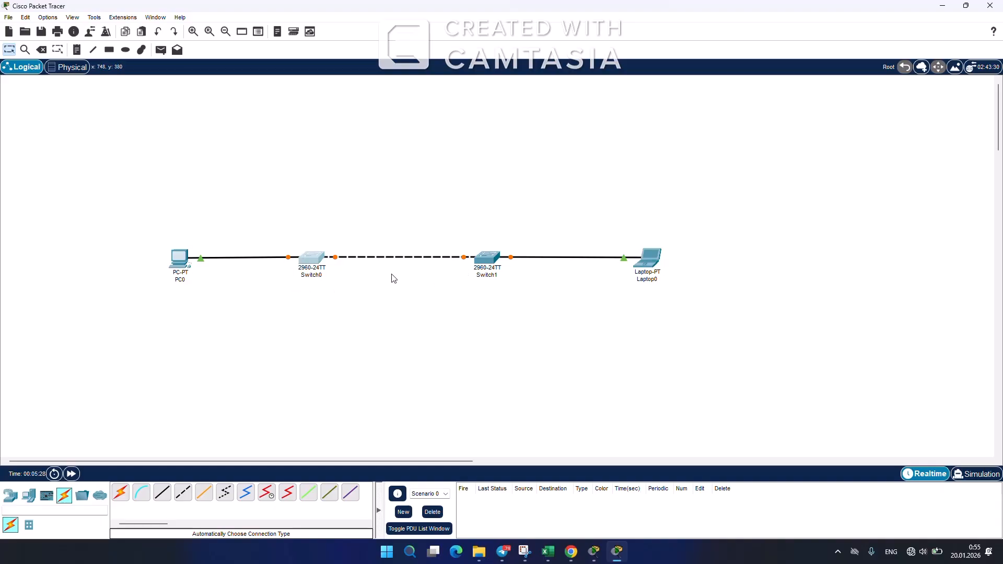
Reset the network by power cycling the devices, and decline a second reset.
left_click(54, 474)
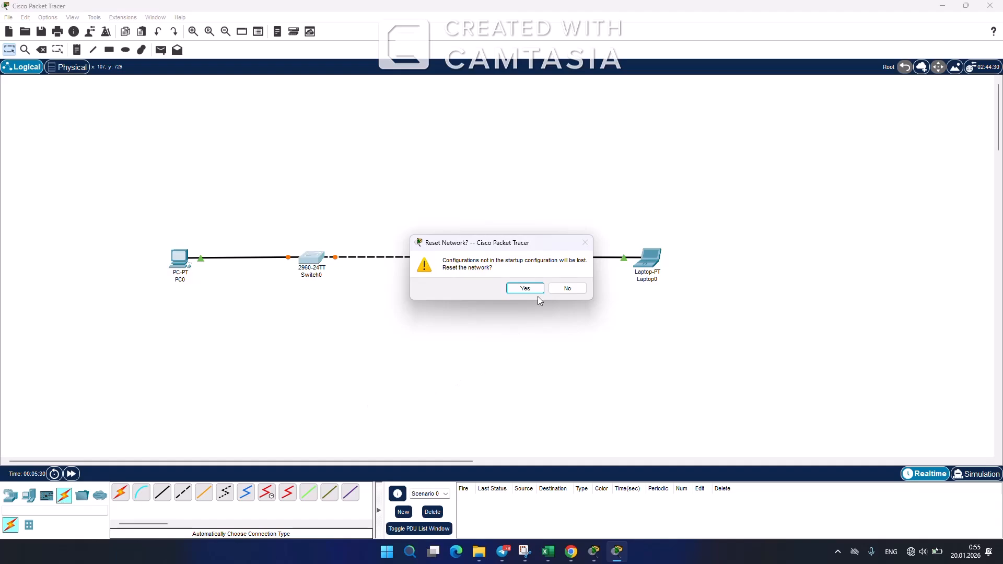
left_click(525, 288)
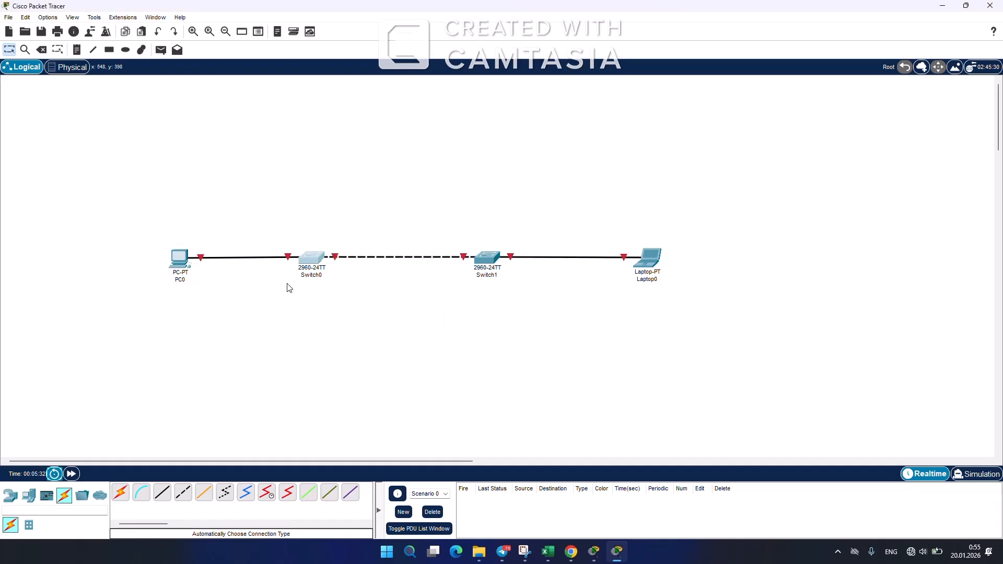
left_click(54, 474)
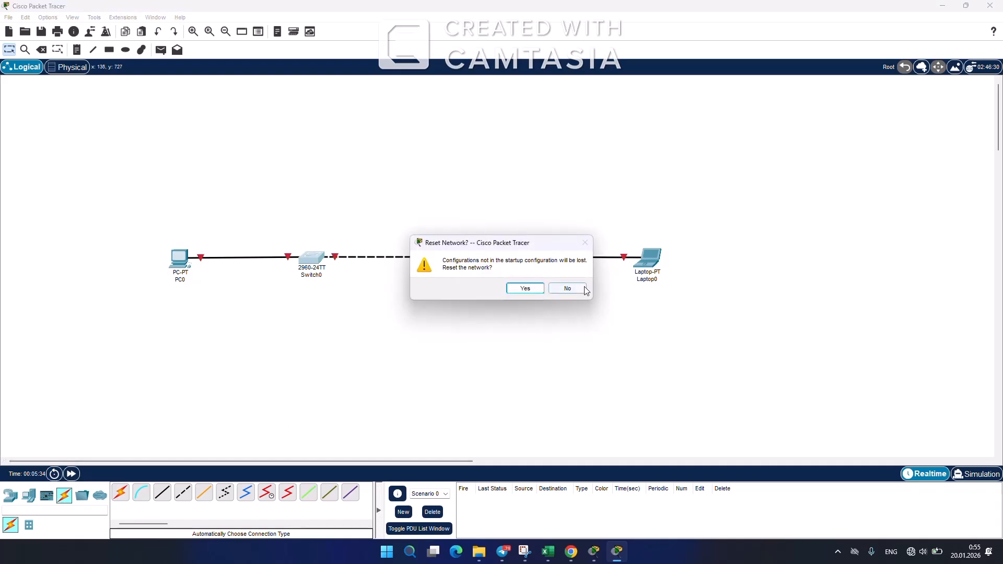
left_click(570, 289)
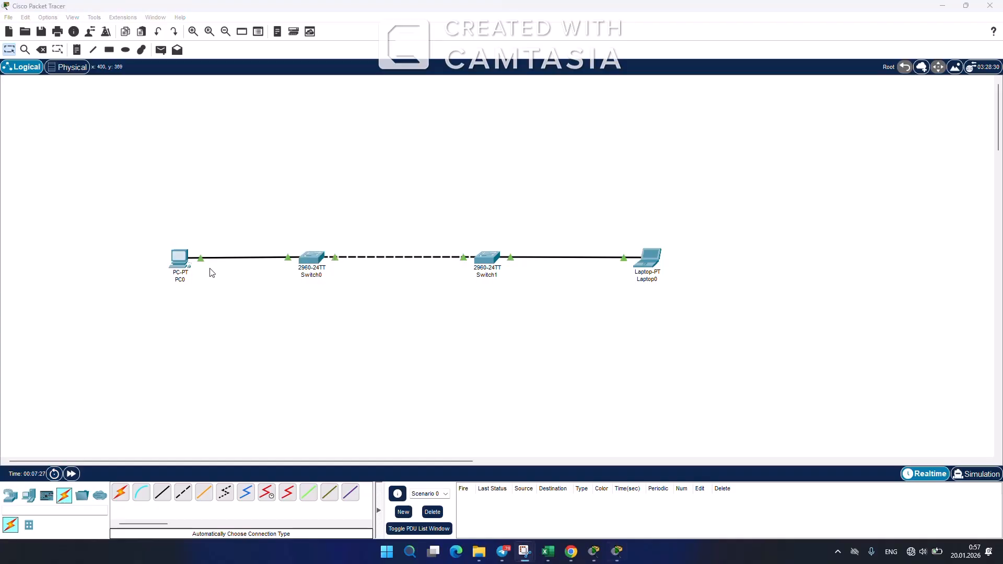
Give PC0 the static IPv4 address 192.168.1.2 with subnet mask 255.255.255.0, and close its settings.
left_click(181, 263)
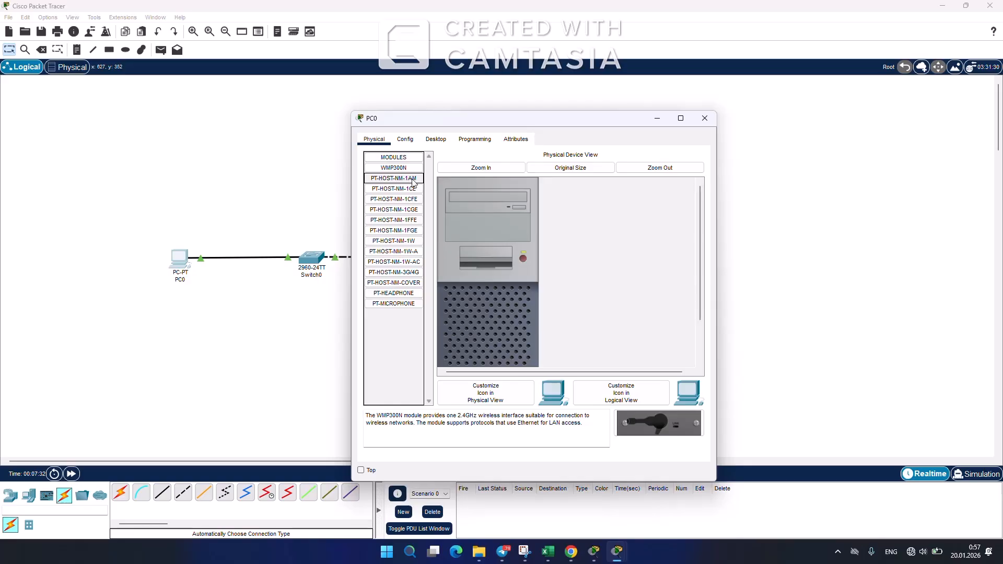
left_click(436, 140)
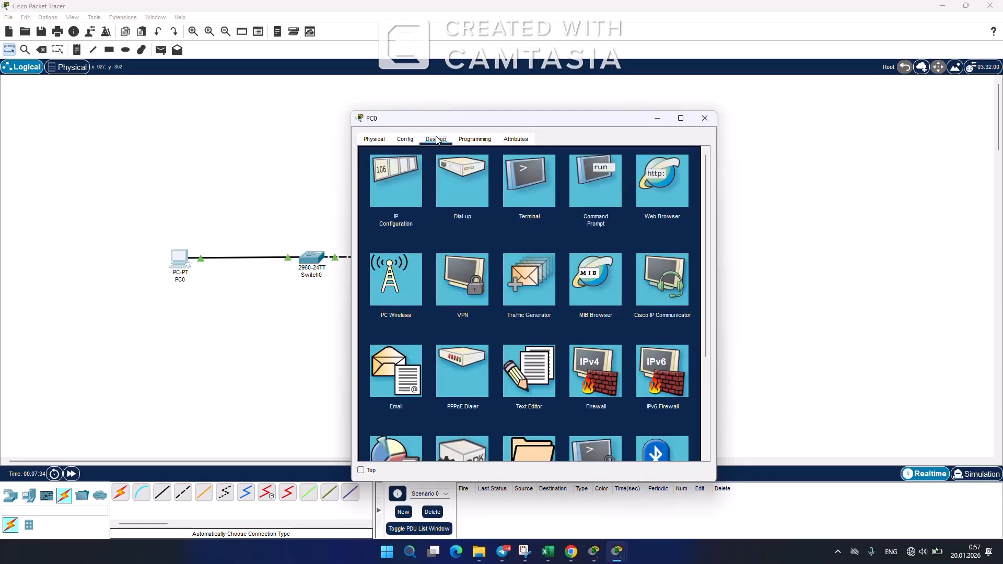
left_click(403, 183)
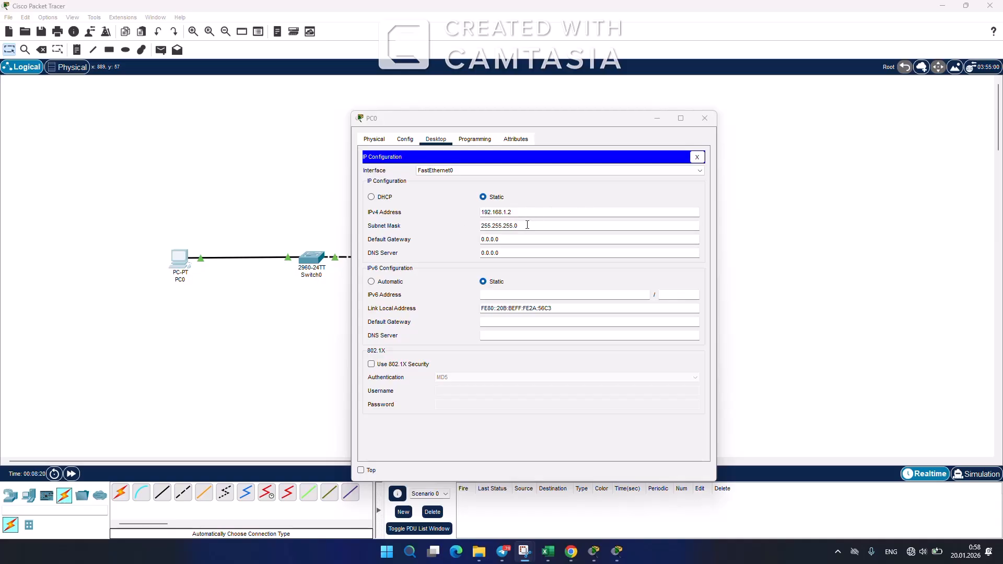
left_click(705, 118)
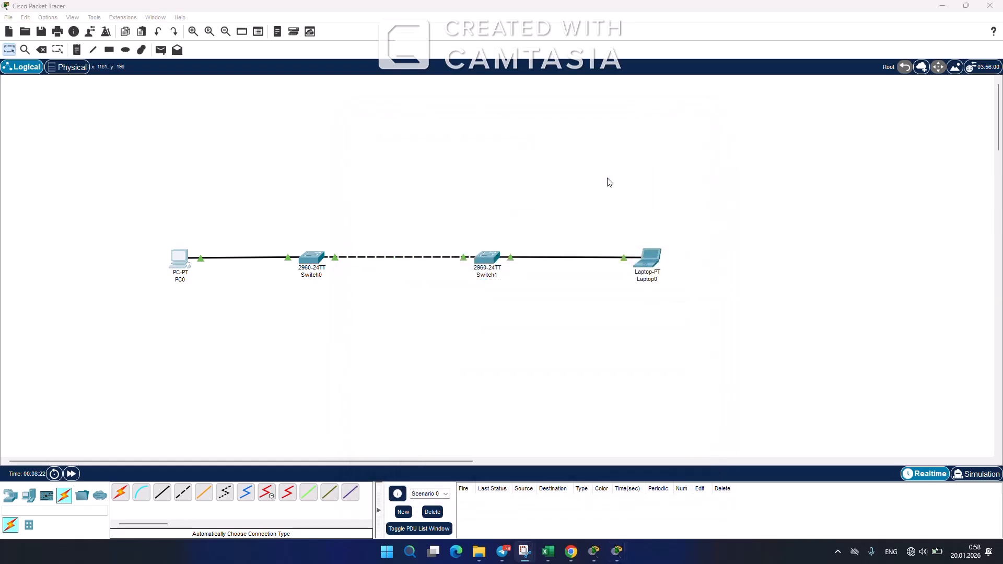
Give Laptop0 the static IPv4 address 192.168.1.3 with subnet mask 255.255.255.0, and close its settings.
left_click(644, 261)
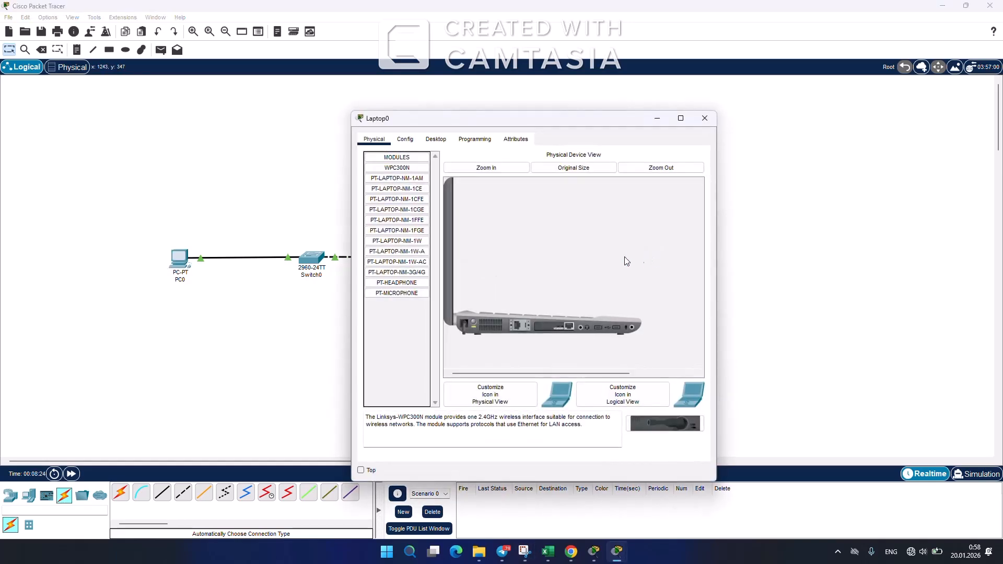
left_click(435, 139)
left_click(399, 183)
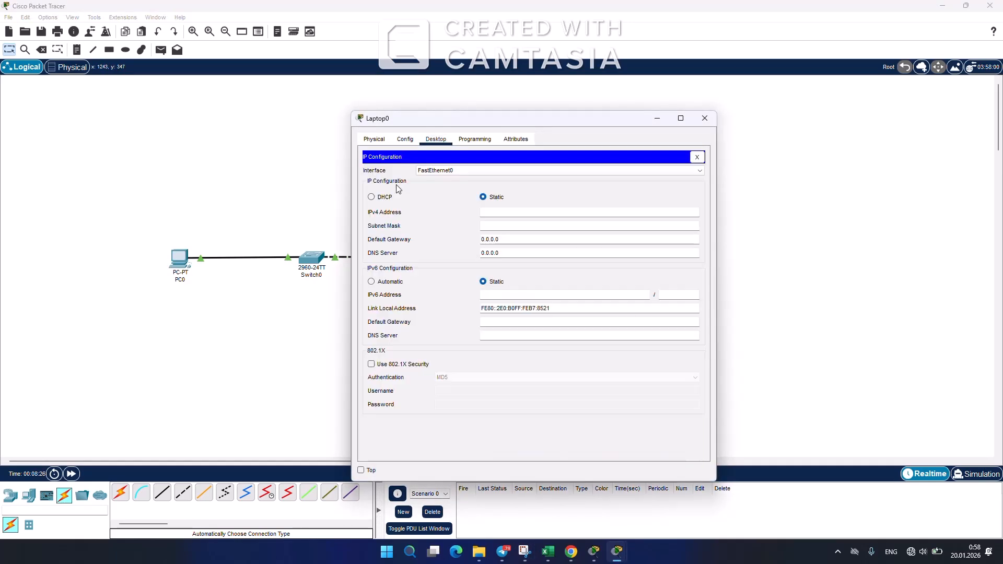
type("192.168.1.3")
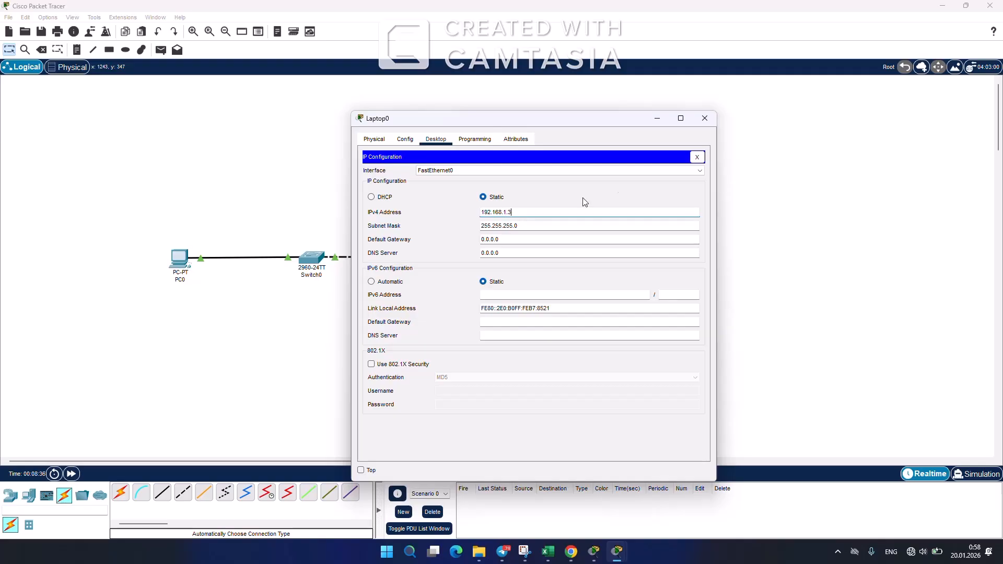
left_click(705, 118)
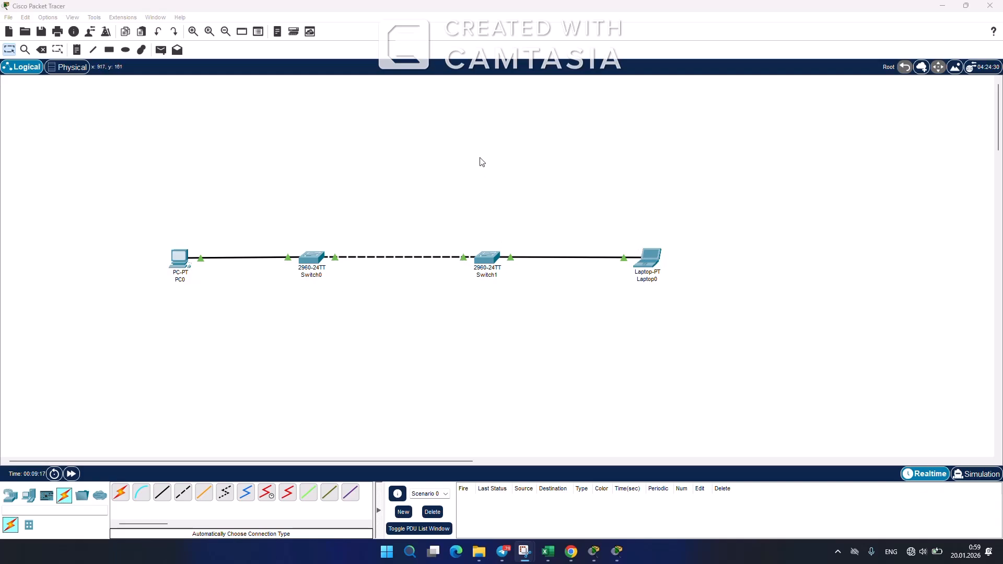
Send a simple PDU from PC0 to Laptop0 to test the connection.
left_click(162, 50)
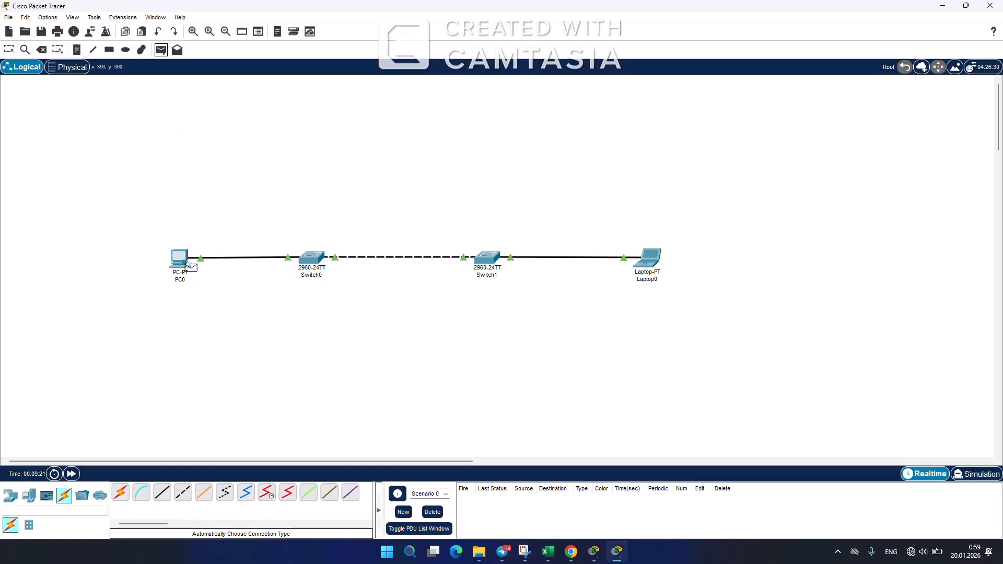
left_click(185, 261)
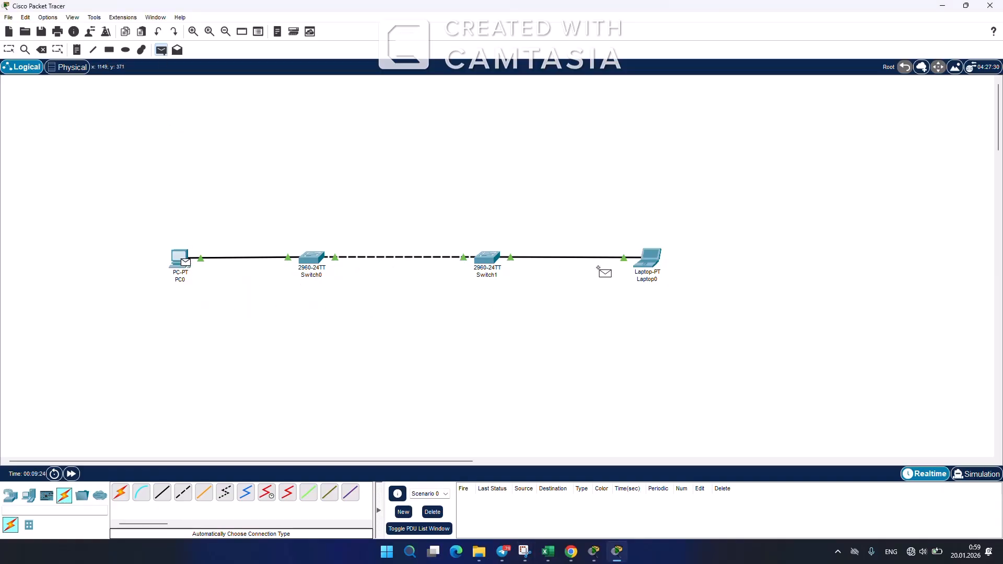
left_click(654, 259)
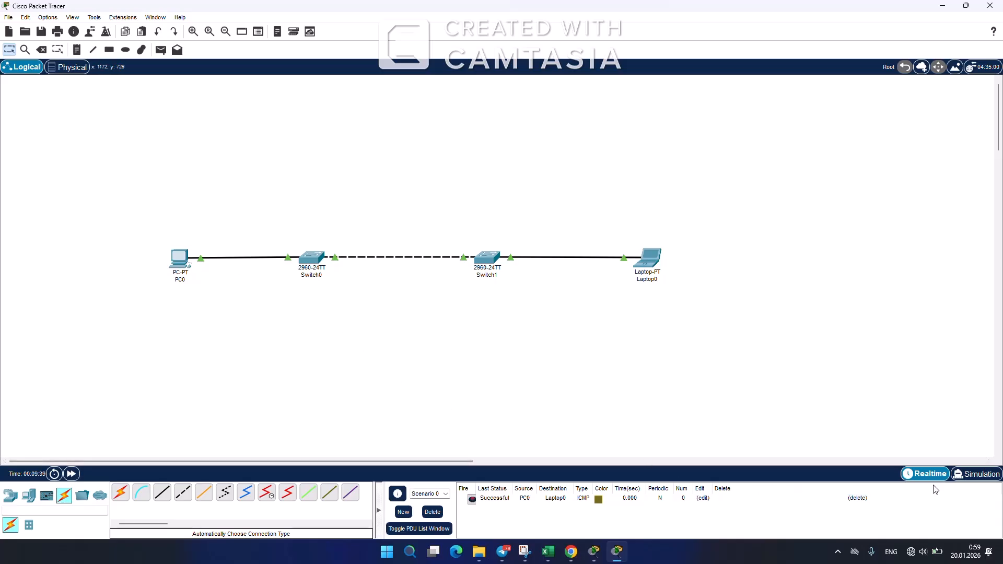
Switch to simulation mode and step the PC0 packet forward hop by hop through both switches to Laptop0.
left_click(977, 478)
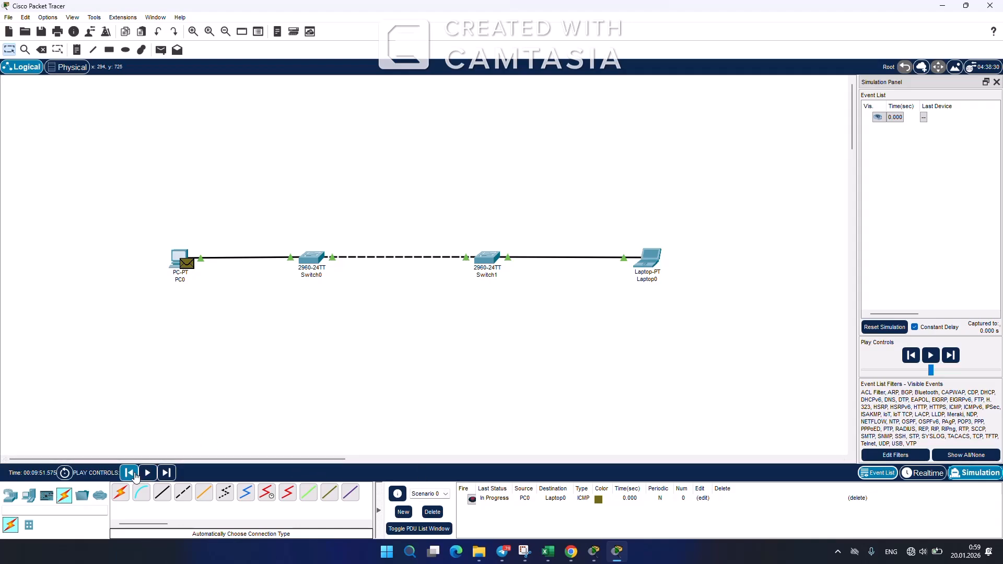
left_click(167, 478)
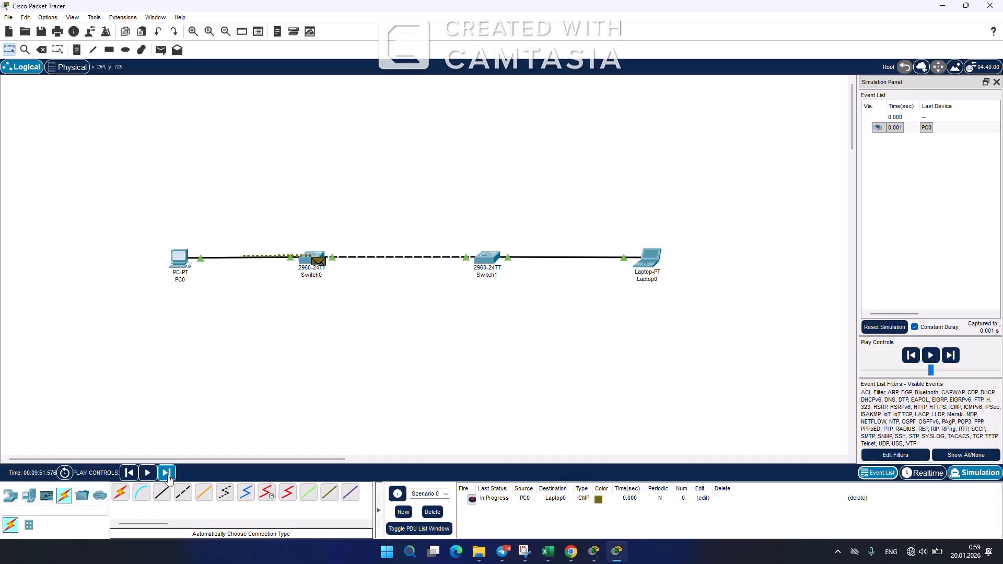
left_click(167, 478)
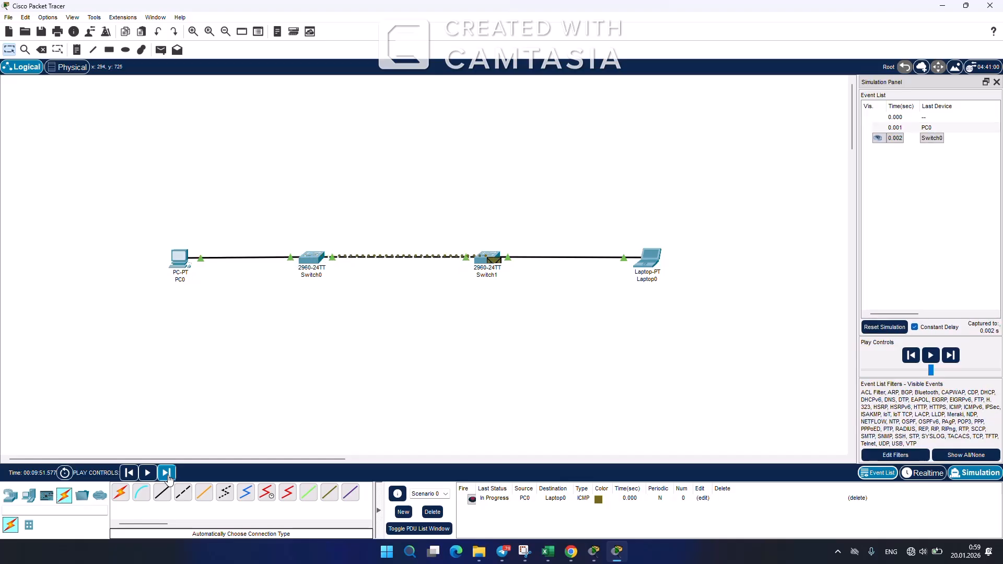
left_click(167, 477)
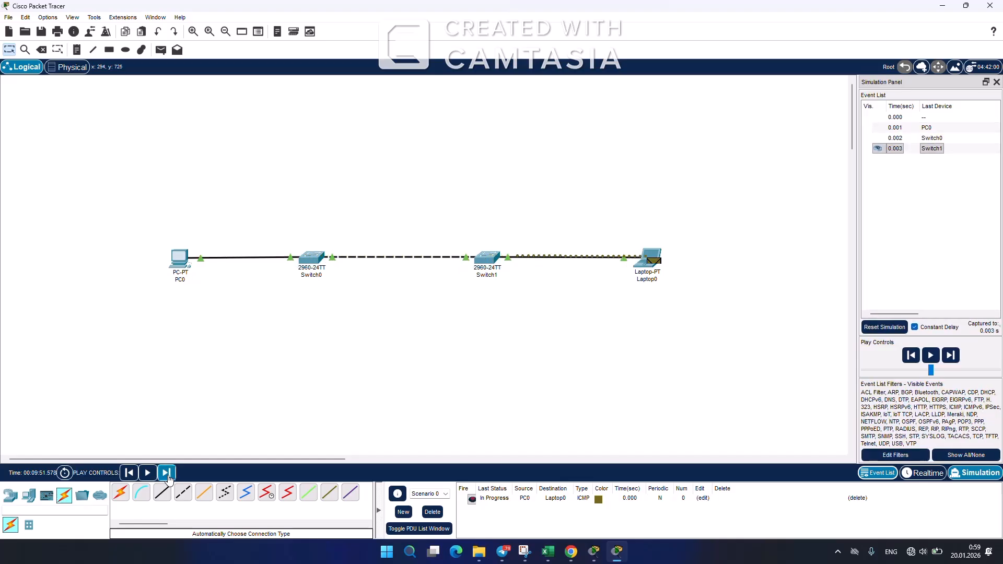